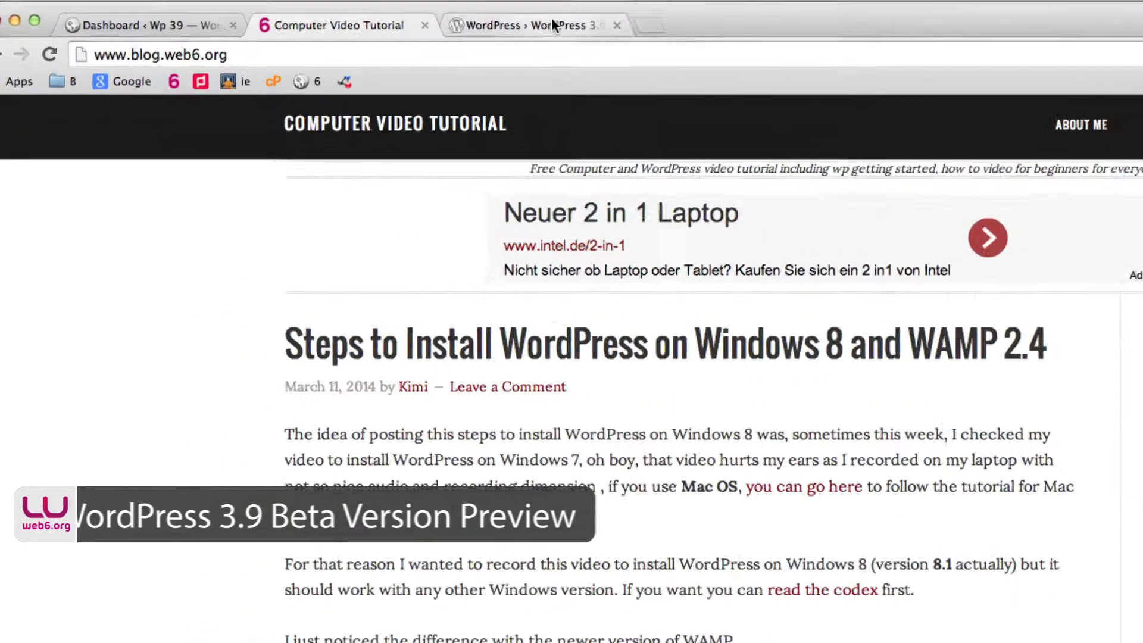
Step: Switch to the WordPress 3.9 beta announcement and select its beta zip download address
{"action": "left_click", "coordinate": [338, 27]}
{"action": "left_click", "coordinate": [761, 81]}
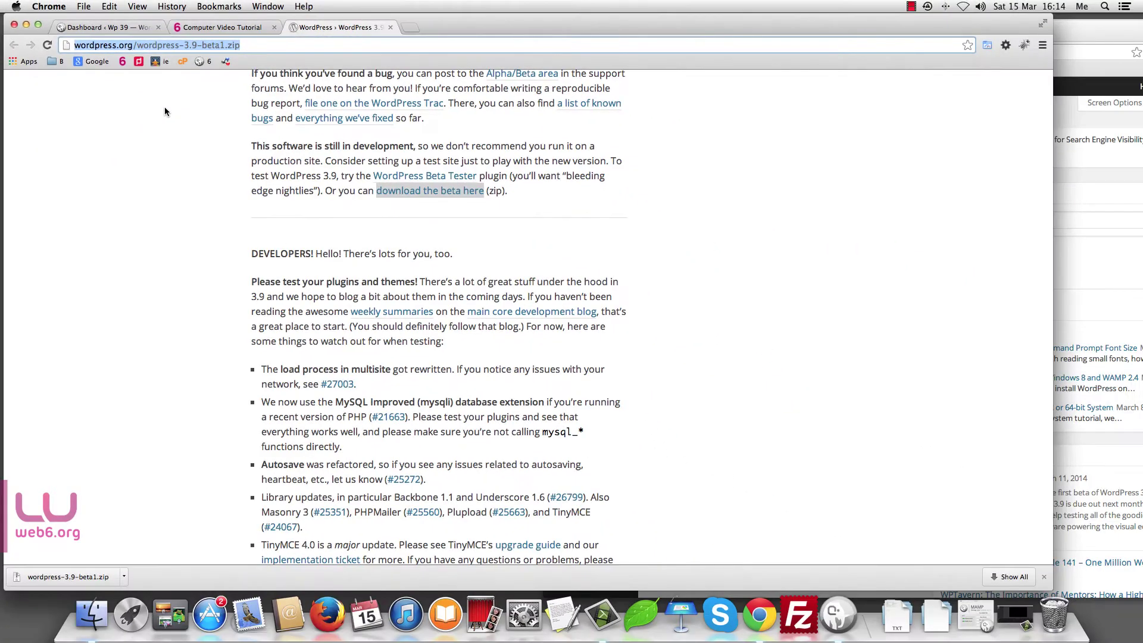
Step: Compare the Wp 39 3.9-beta1 dashboard with the older blog.web6.org 3.8.1 dashboard
{"action": "left_click", "coordinate": [96, 28]}
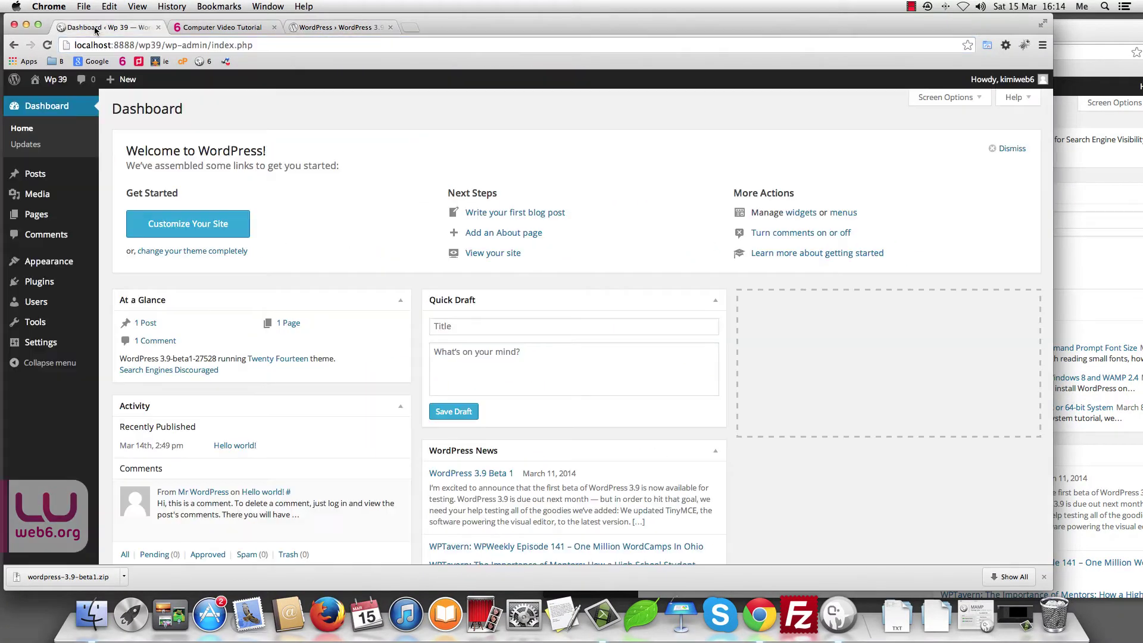
{"action": "scroll", "coordinate": [856, 338], "scroll_direction": "down", "scroll_amount": 5}
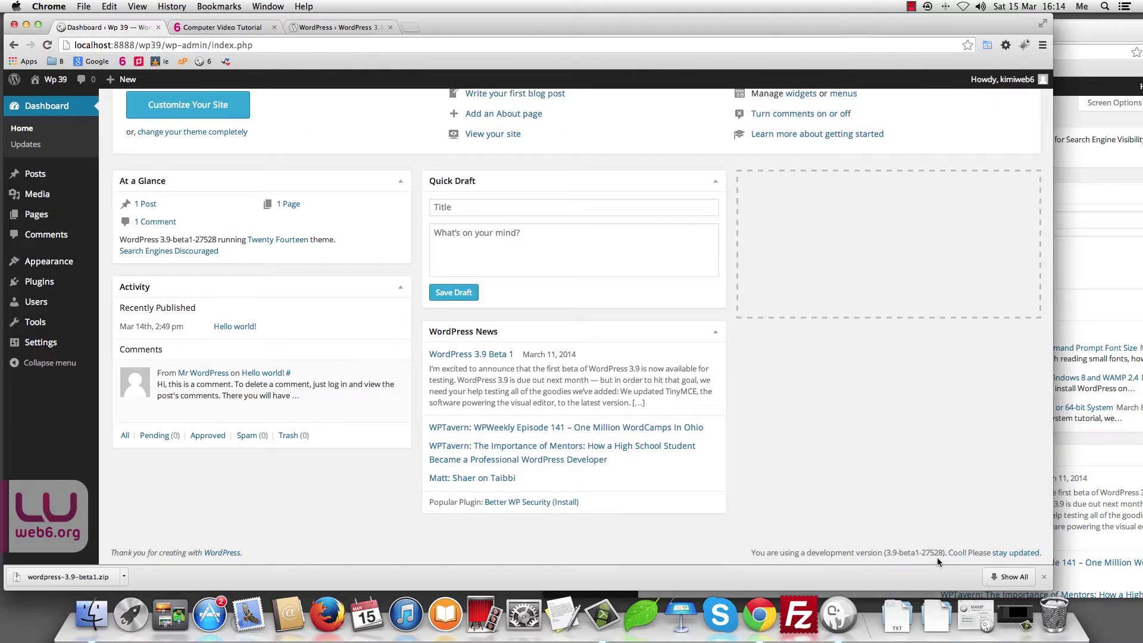
{"action": "left_click", "coordinate": [1043, 577]}
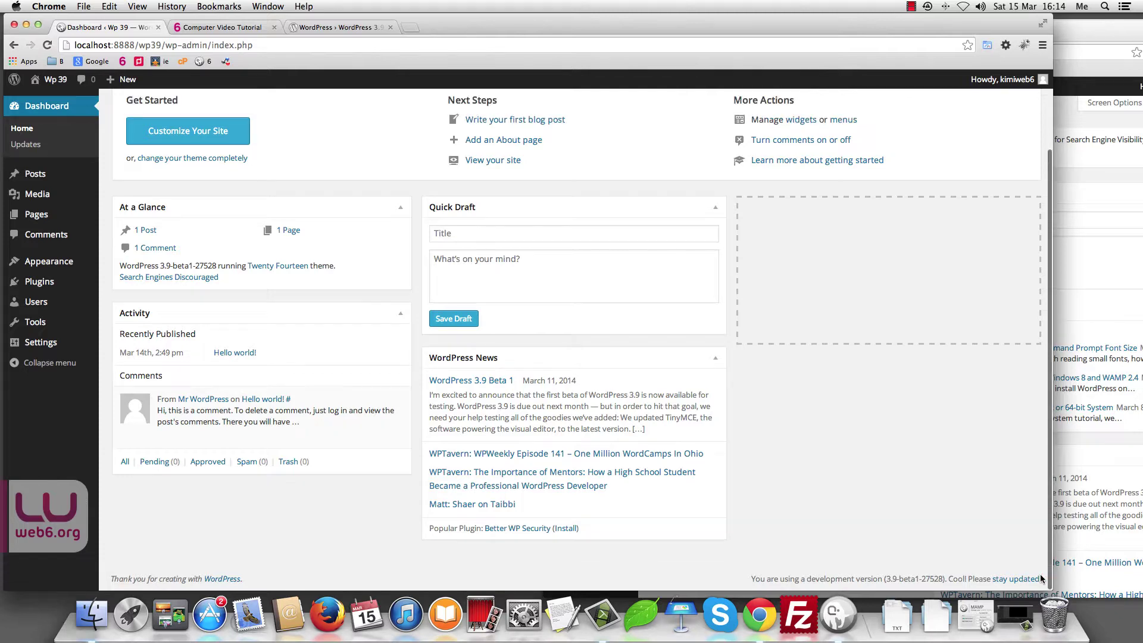
{"action": "left_click", "coordinate": [1070, 118]}
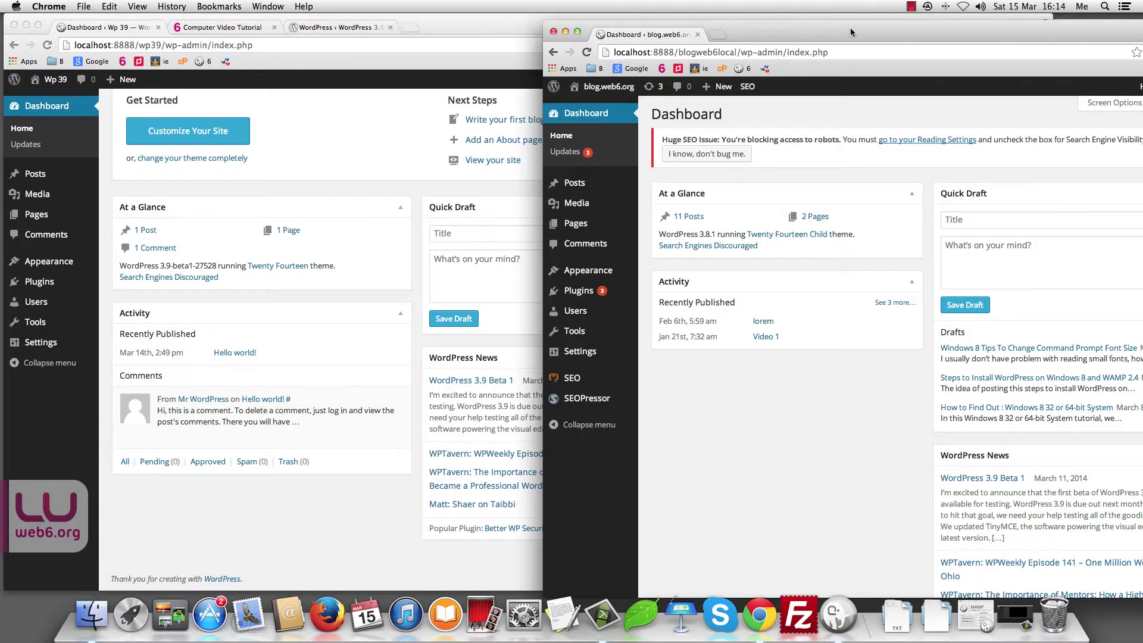
{"action": "left_click_drag", "start_coordinate": [862, 37], "coordinate": [762, 13]}
{"action": "scroll", "coordinate": [897, 321], "scroll_direction": "down", "scroll_amount": 4}
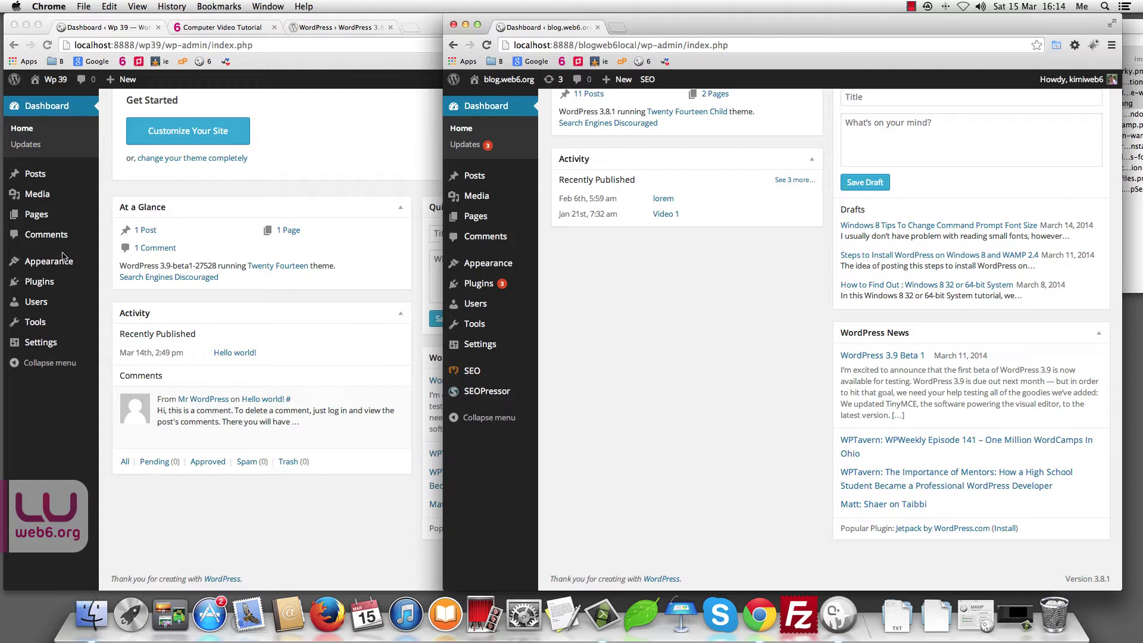
{"action": "scroll", "coordinate": [66, 259], "scroll_direction": "up", "scroll_amount": 1}
{"action": "left_click", "coordinate": [65, 266]}
Step: Open the Wp 39 site's installed themes and its new Add Themes page
{"action": "mouse_move", "coordinate": [66, 266]}
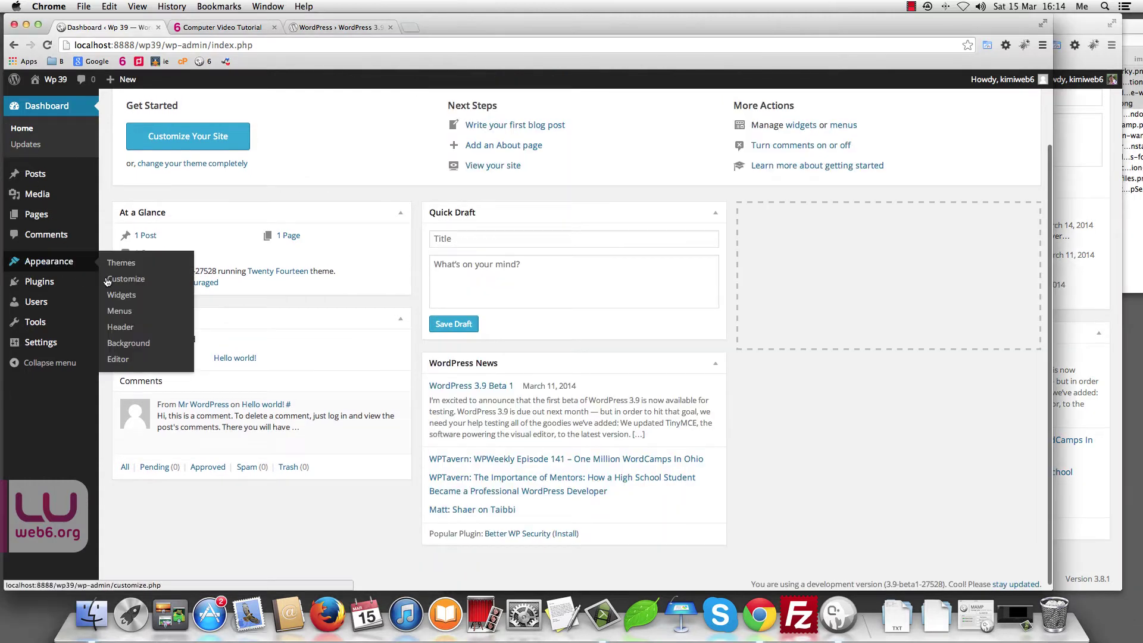
{"action": "left_click", "coordinate": [118, 265]}
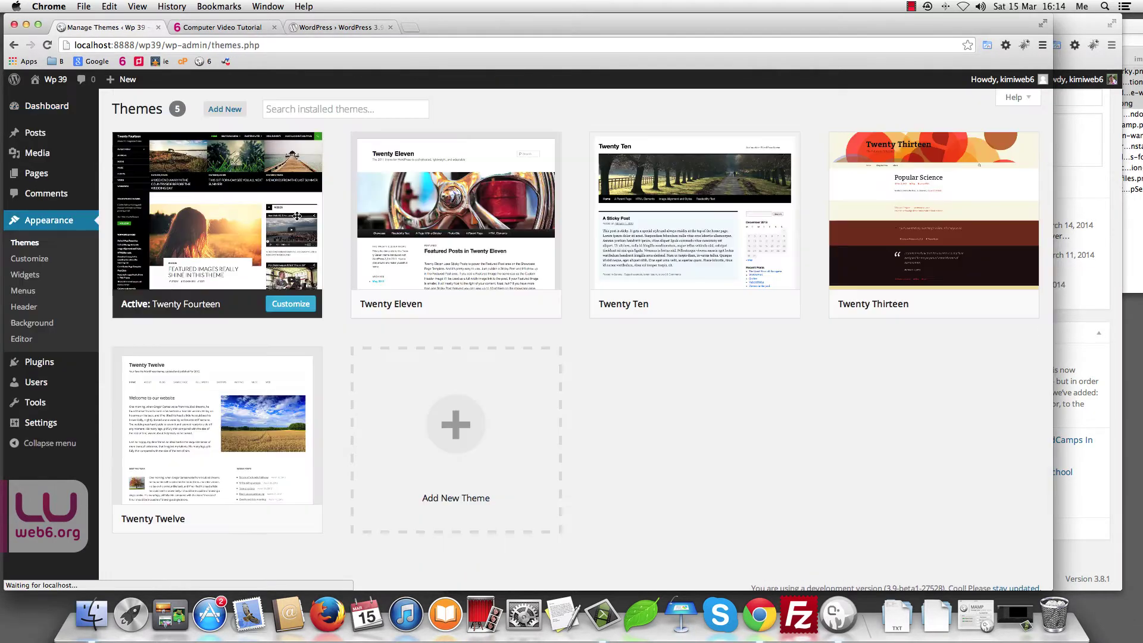
{"action": "left_click", "coordinate": [225, 109]}
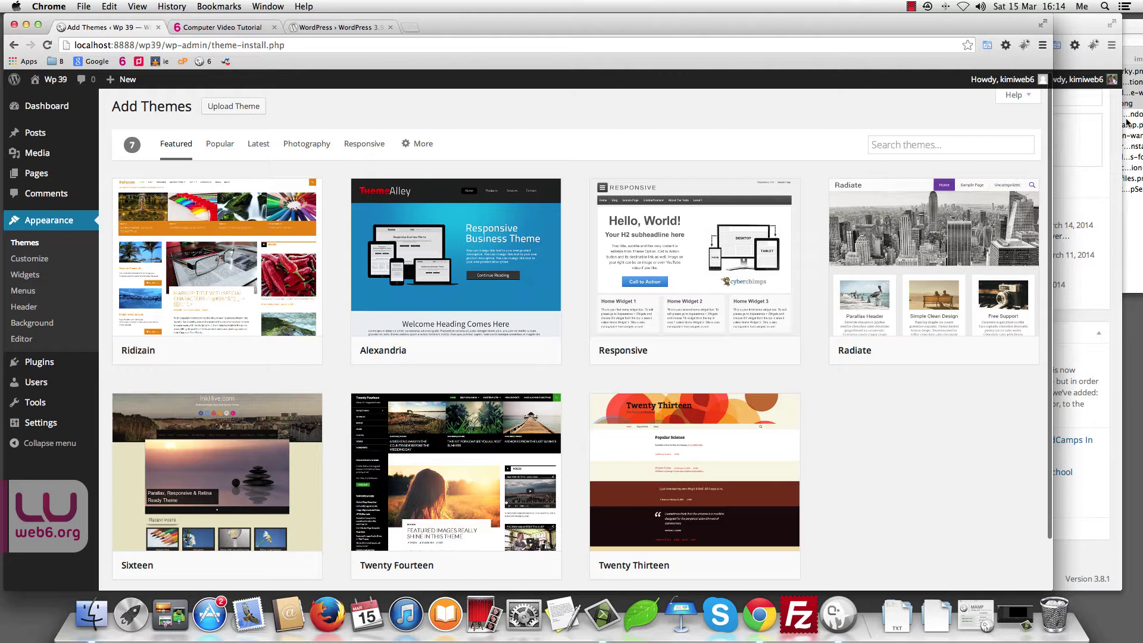
Step: Open the older blog.web6.org site's Install Themes page and scroll through it
{"action": "key", "text": "super+grave"}
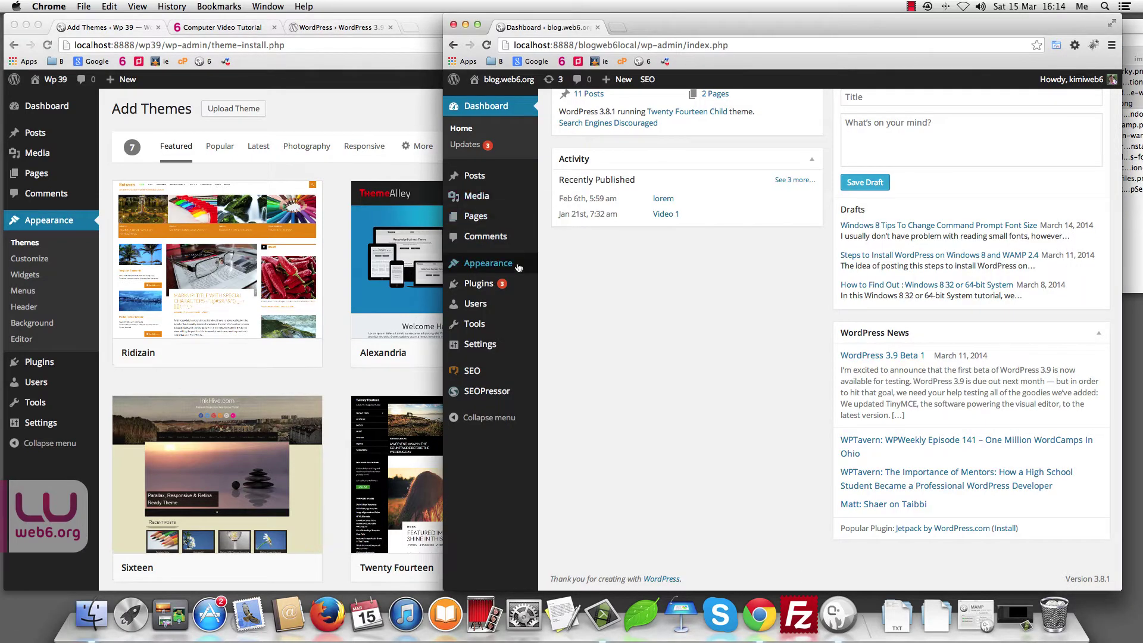
{"action": "mouse_move", "coordinate": [498, 272]}
{"action": "left_click", "coordinate": [560, 265]}
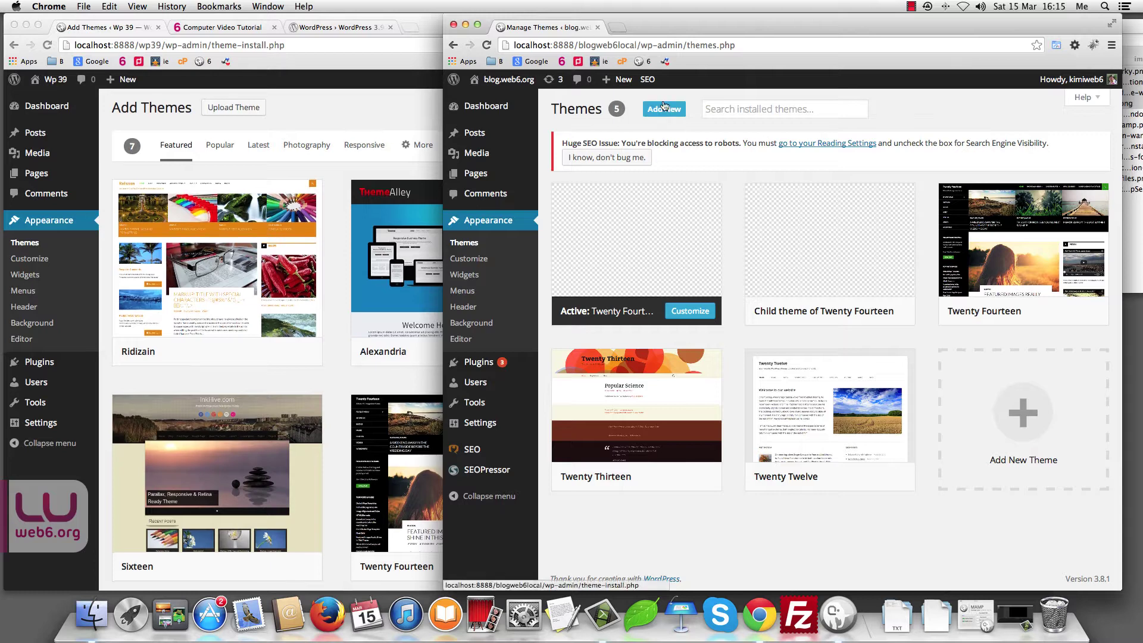
{"action": "left_click", "coordinate": [647, 111]}
{"action": "scroll", "coordinate": [835, 216], "scroll_direction": "down", "scroll_amount": 2}
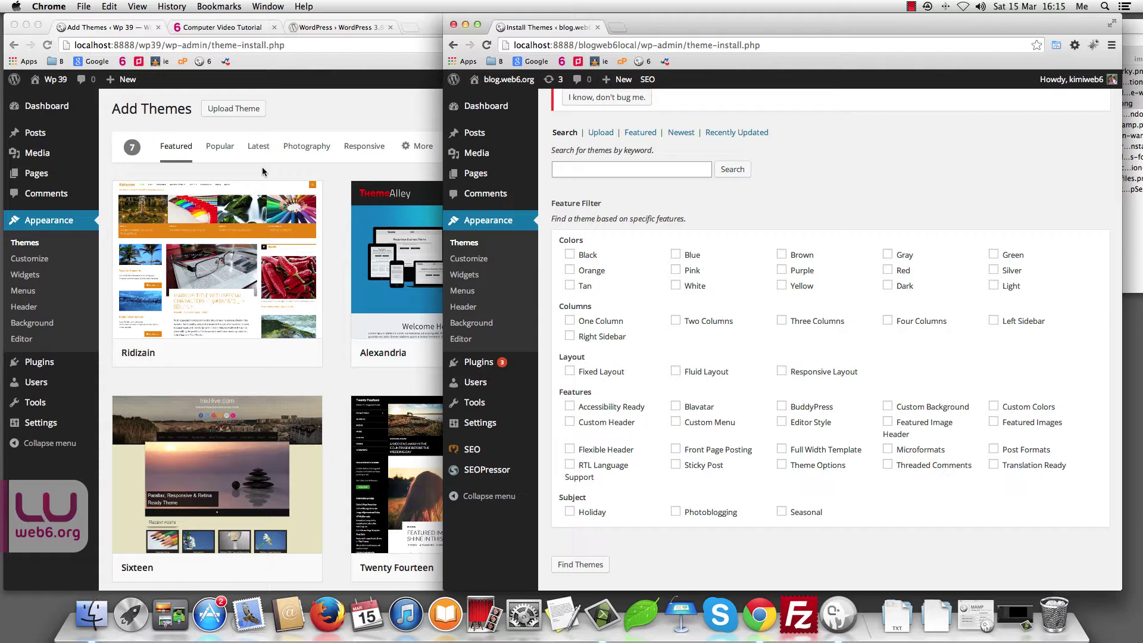
Step: Show the extra theme filters on Wp 39's Add Themes page and compare with the older page
{"action": "key", "text": "super+alt+f"}
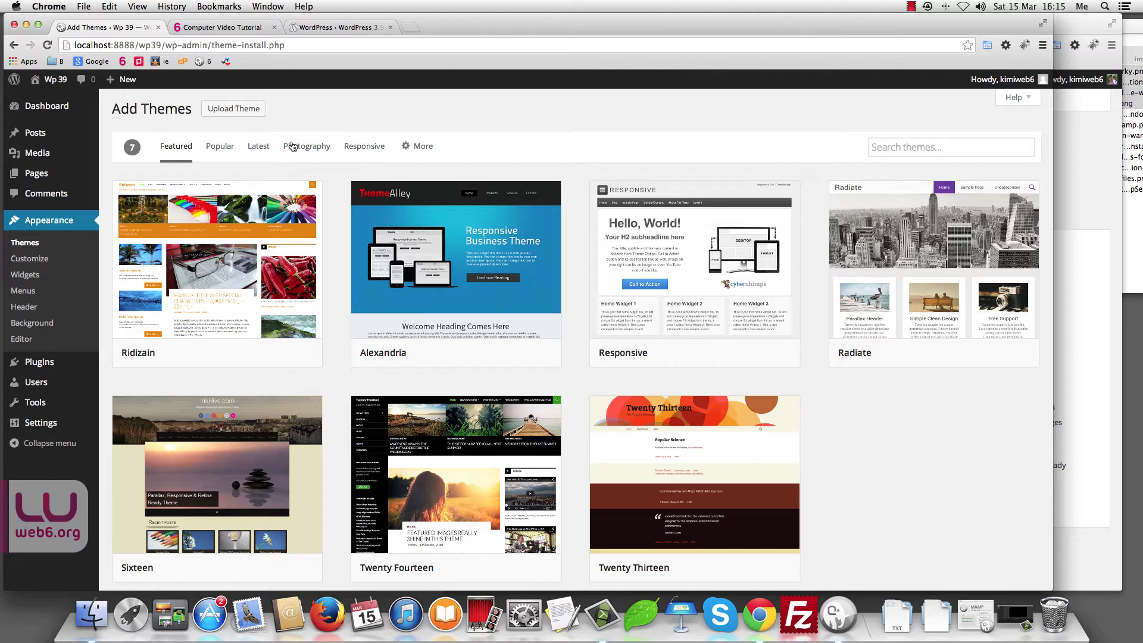
{"action": "left_click", "coordinate": [416, 148]}
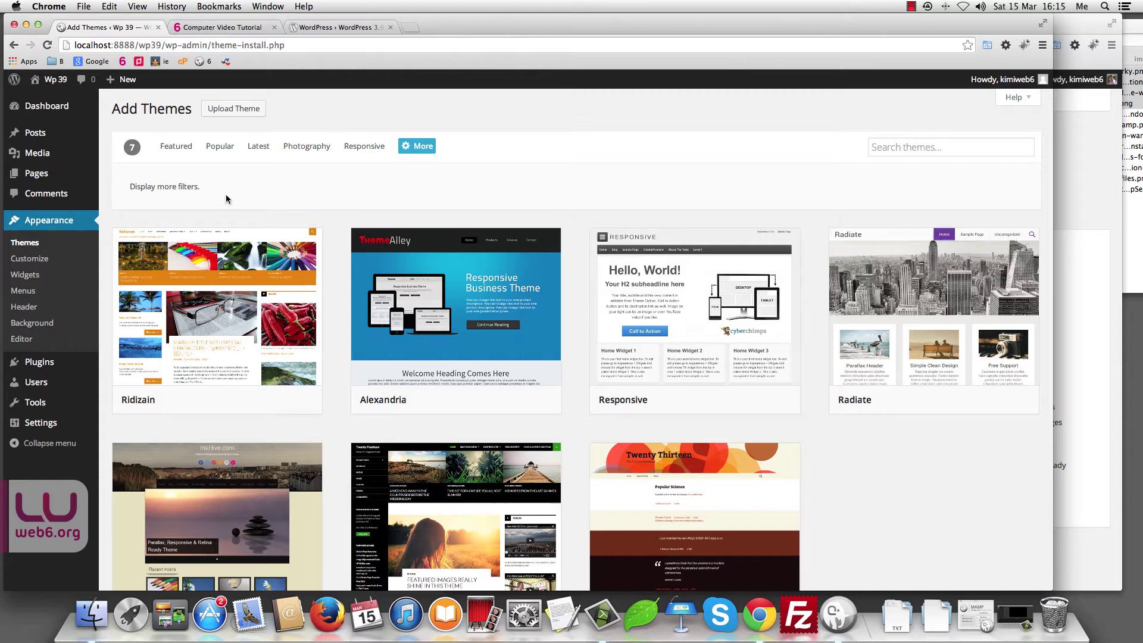
{"action": "left_click", "coordinate": [1114, 323]}
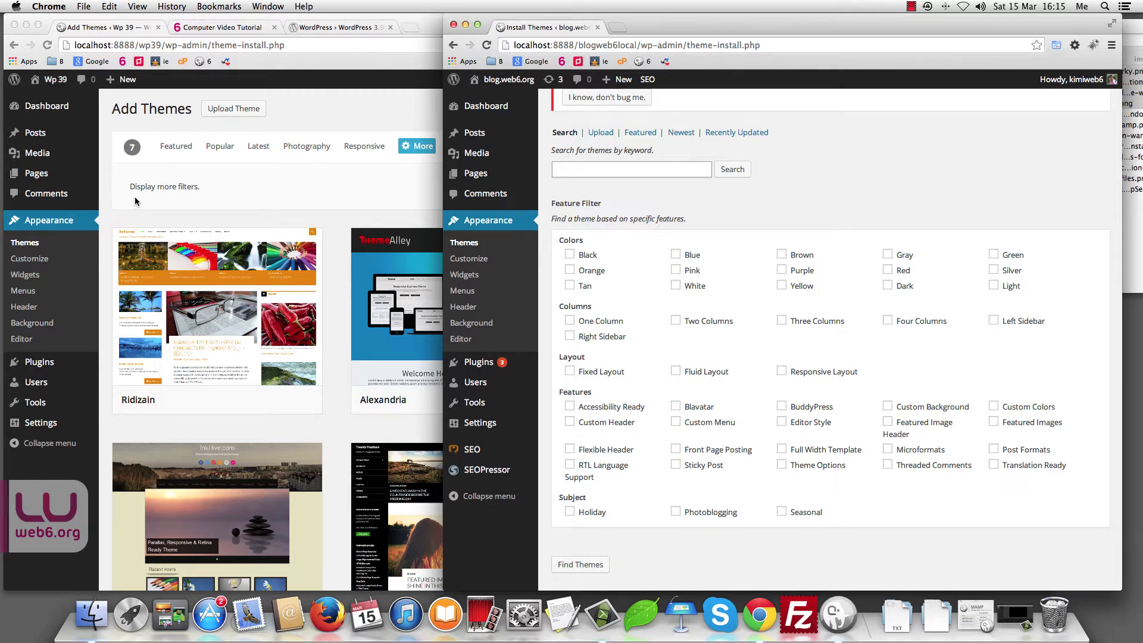
{"action": "left_click", "coordinate": [106, 174]}
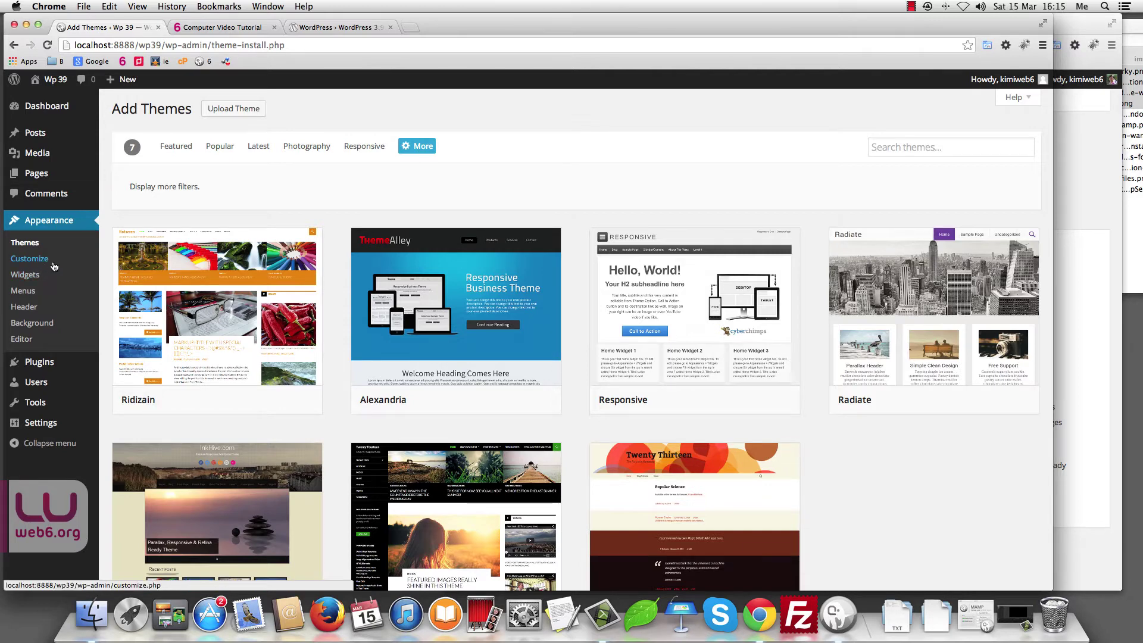
Step: Open the Twenty Fourteen customizer and remove the Meta widget from the Content Sidebar
{"action": "left_click", "coordinate": [45, 261]}
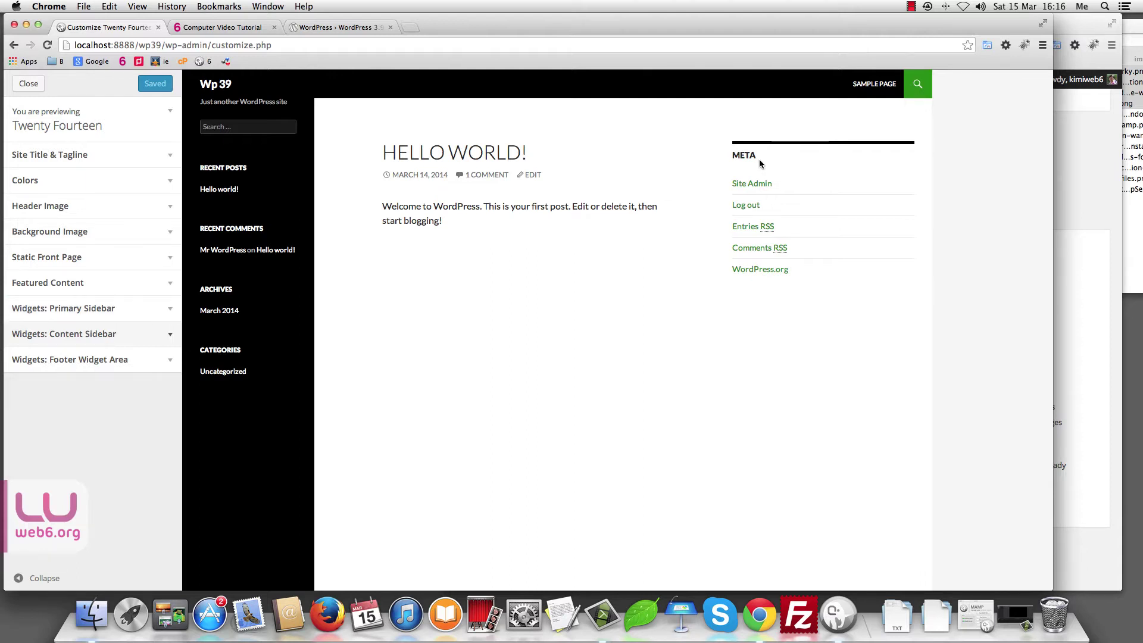
{"action": "mouse_move", "coordinate": [739, 157]}
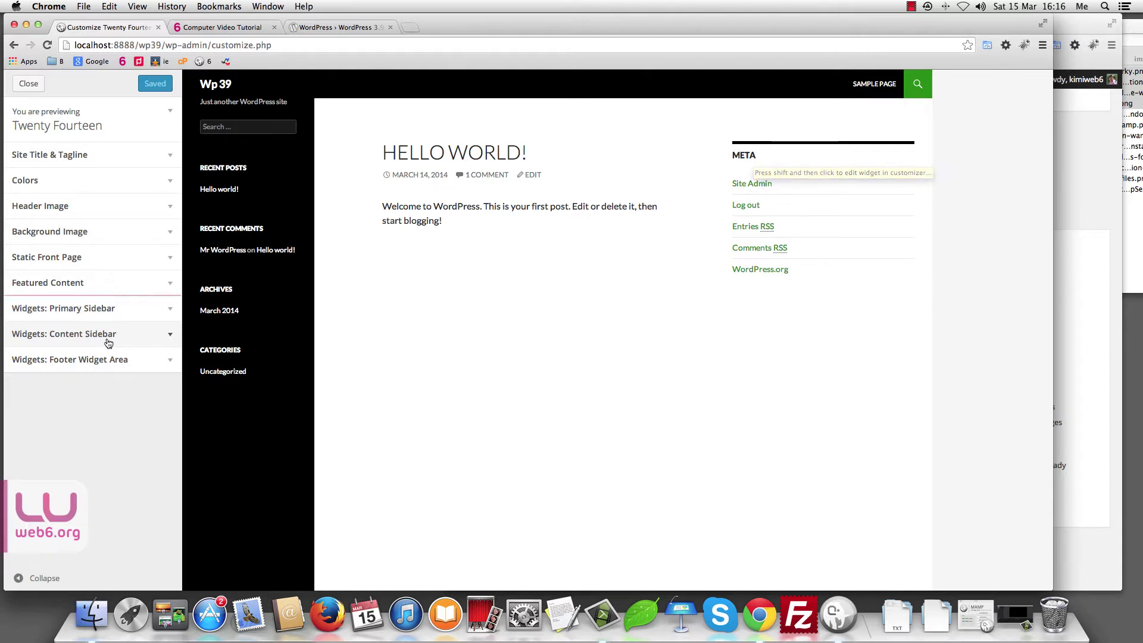
{"action": "left_click", "coordinate": [170, 335]}
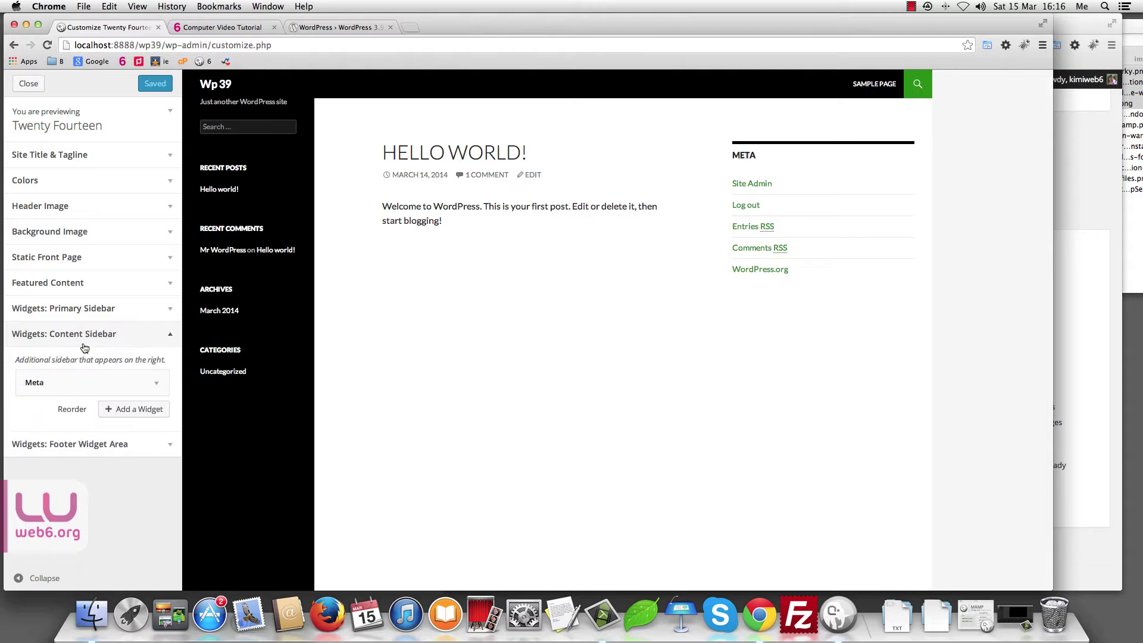
{"action": "left_click_drag", "start_coordinate": [11, 364], "coordinate": [165, 356]}
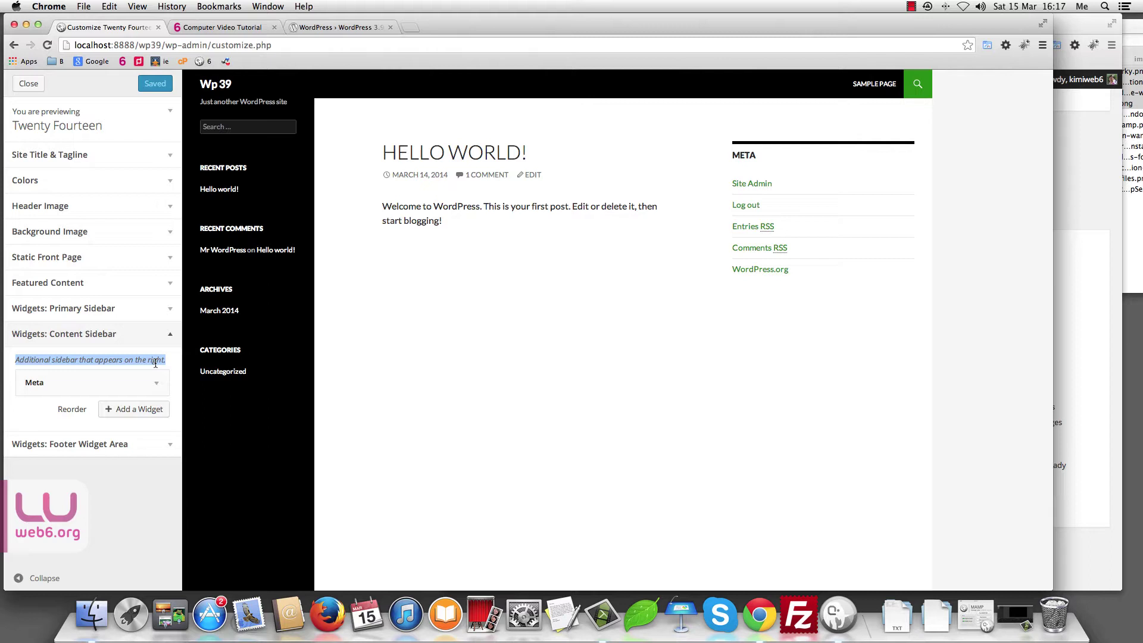
{"action": "left_click", "coordinate": [157, 383]}
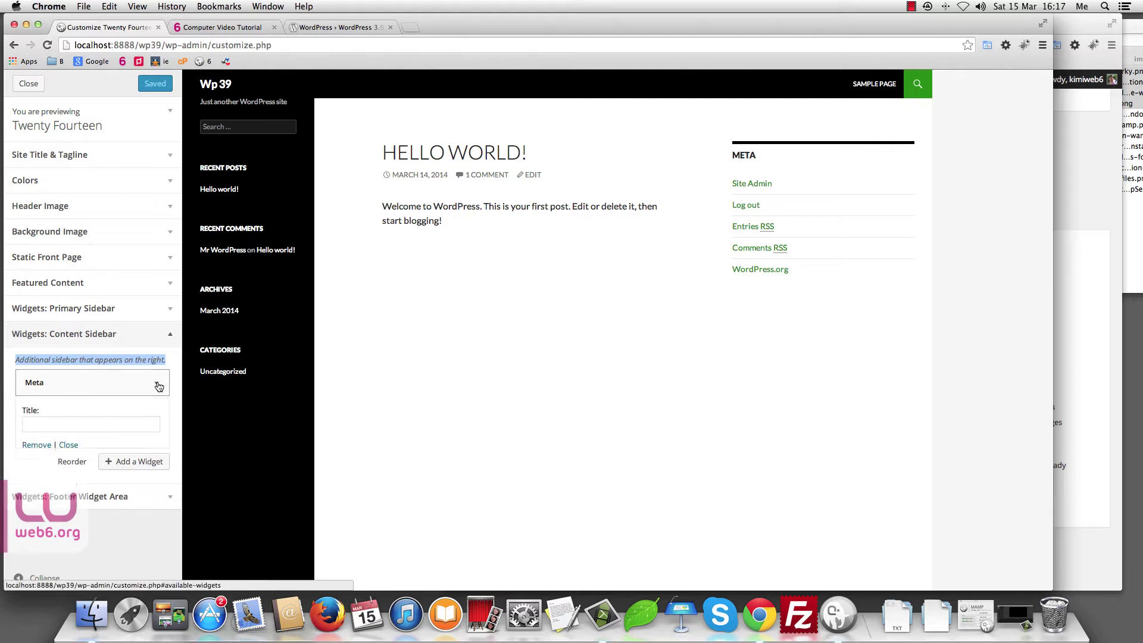
{"action": "left_click", "coordinate": [33, 445]}
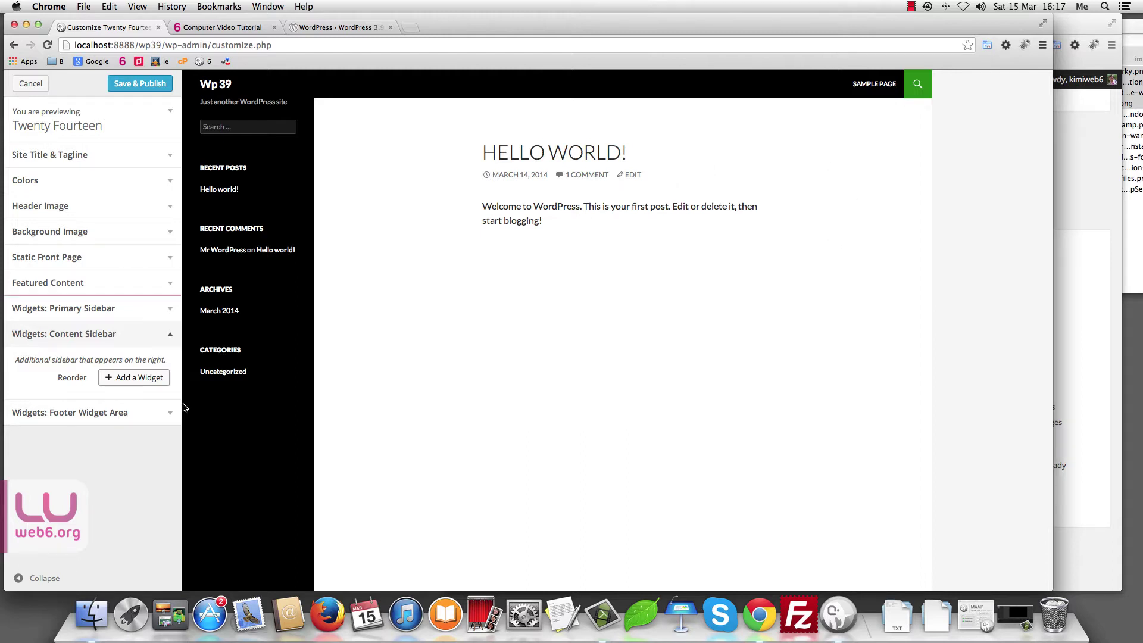
Step: Add a Search widget to the Content Sidebar, try it in the preview, then publish and close
{"action": "left_click", "coordinate": [126, 380]}
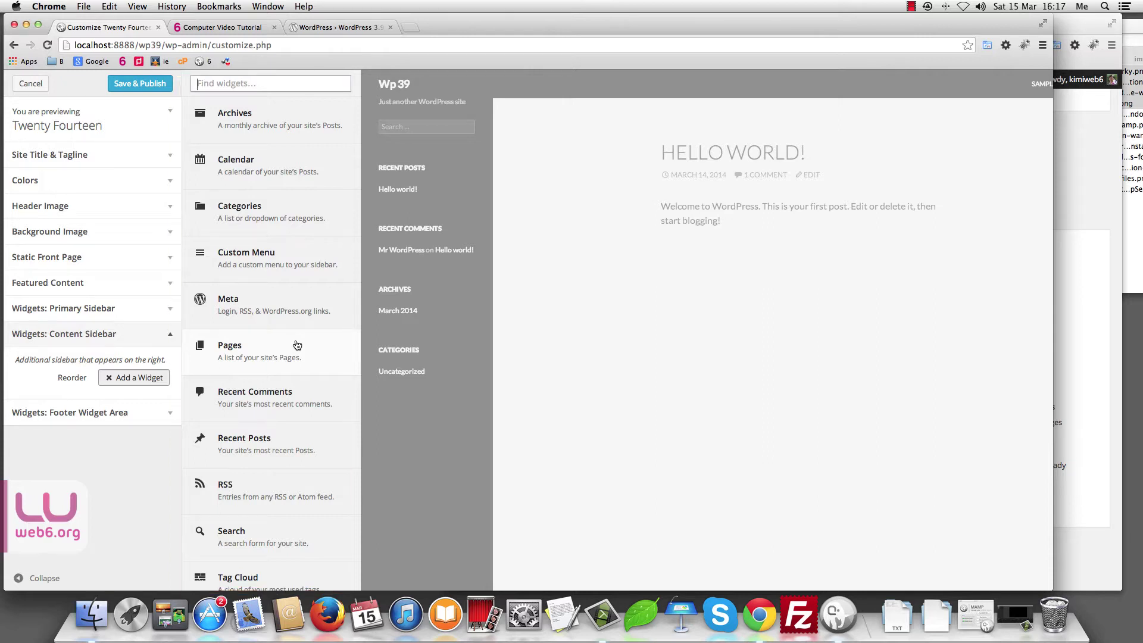
{"action": "scroll", "coordinate": [296, 346], "scroll_direction": "down", "scroll_amount": 3}
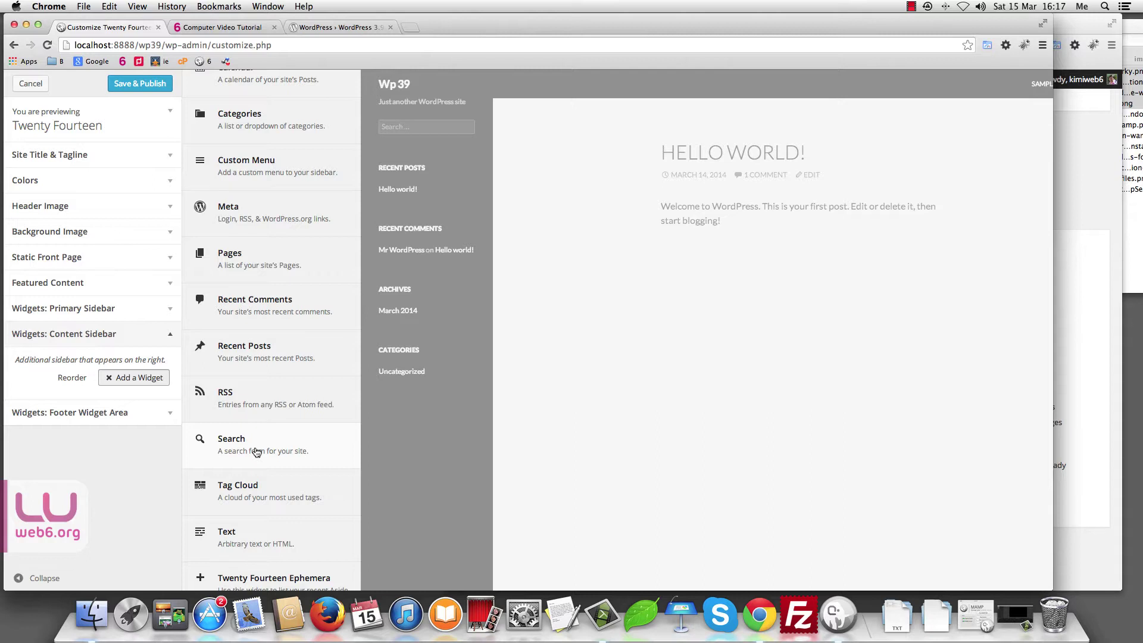
{"action": "left_click", "coordinate": [256, 451]}
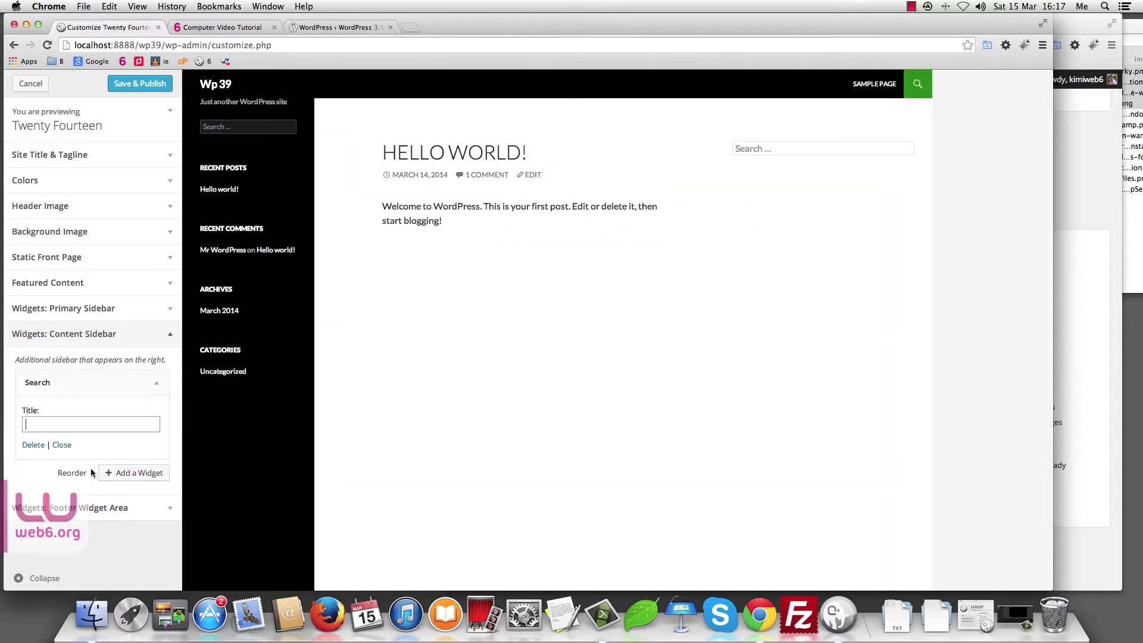
{"action": "left_click", "coordinate": [811, 147]}
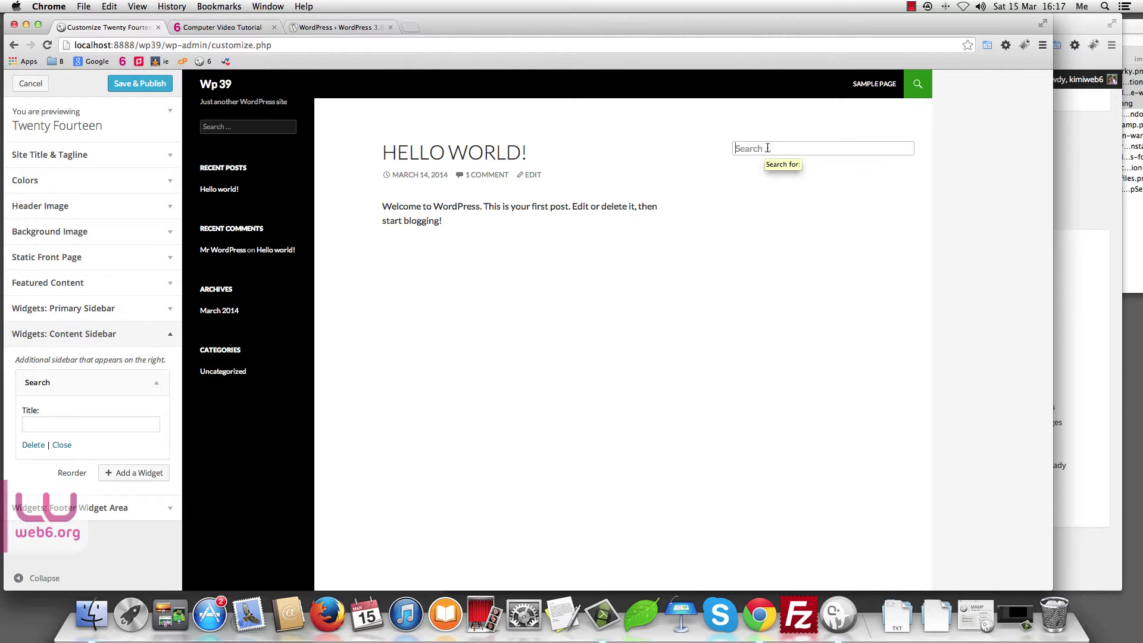
{"action": "left_click", "coordinate": [128, 89]}
{"action": "left_click", "coordinate": [28, 84]}
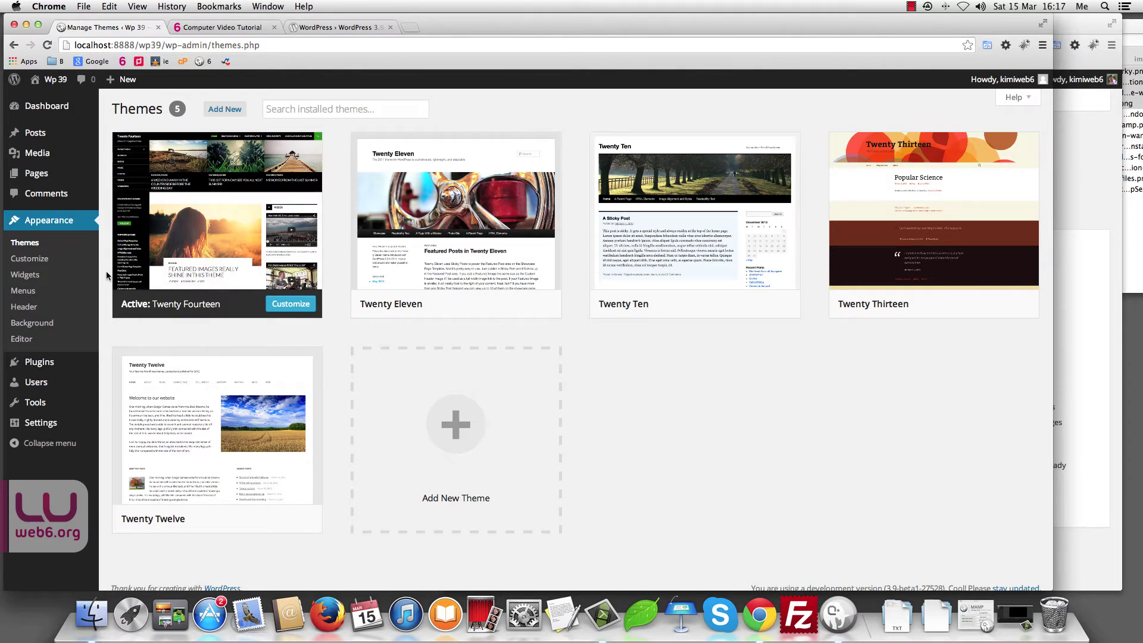
Step: Start a new Wp 39 post titled 'Post No 1'
{"action": "mouse_move", "coordinate": [34, 137]}
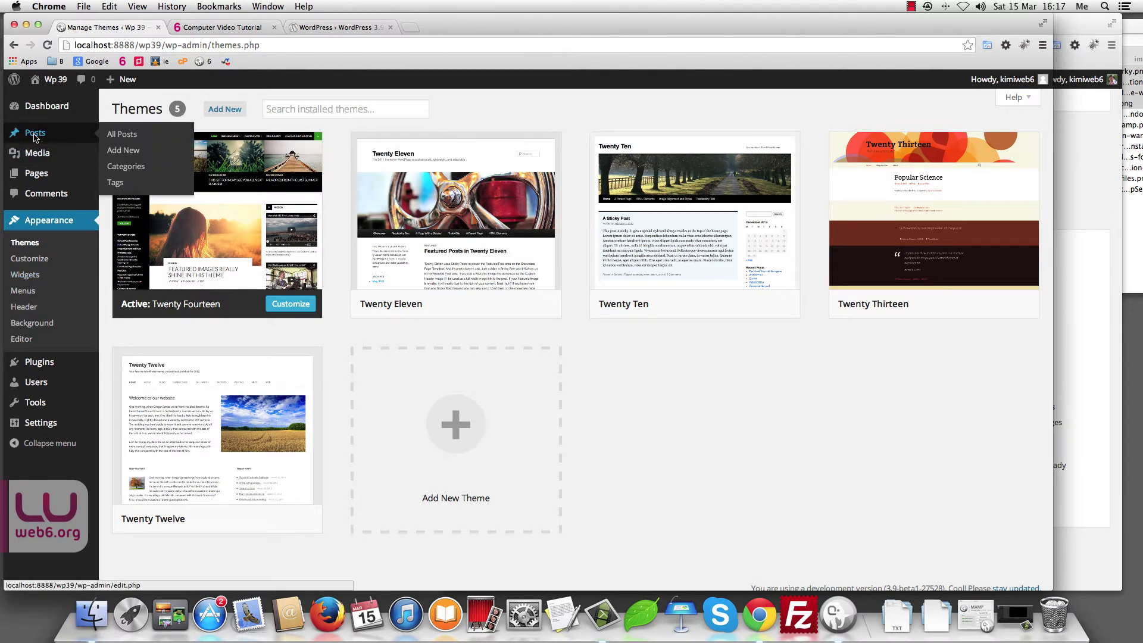
{"action": "left_click", "coordinate": [114, 152]}
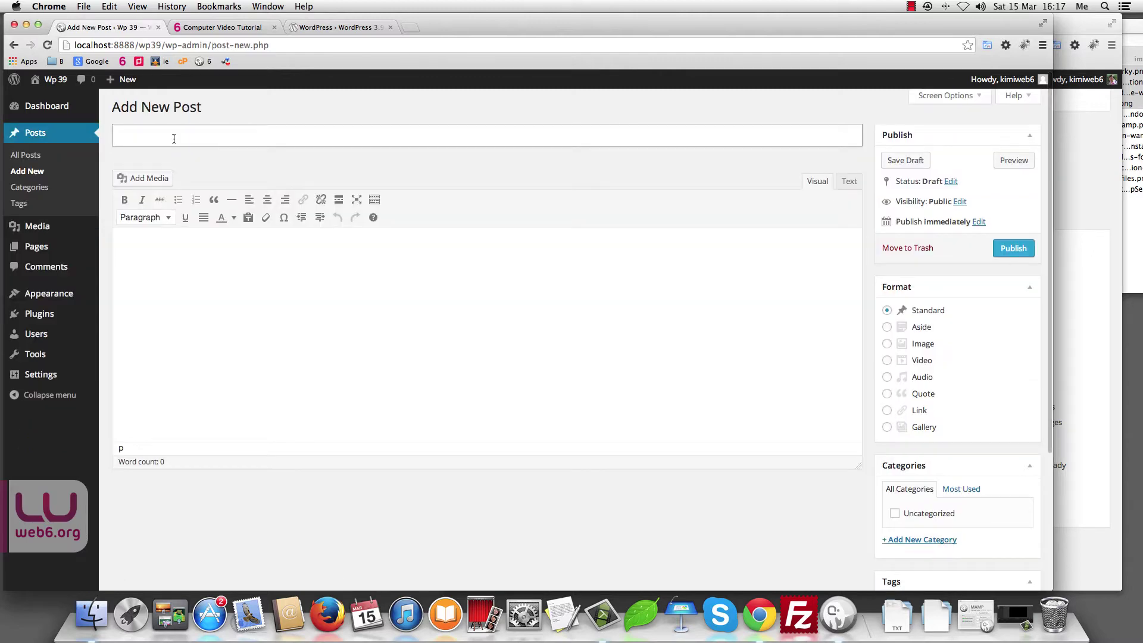
{"action": "type", "text": "Post No 1"}
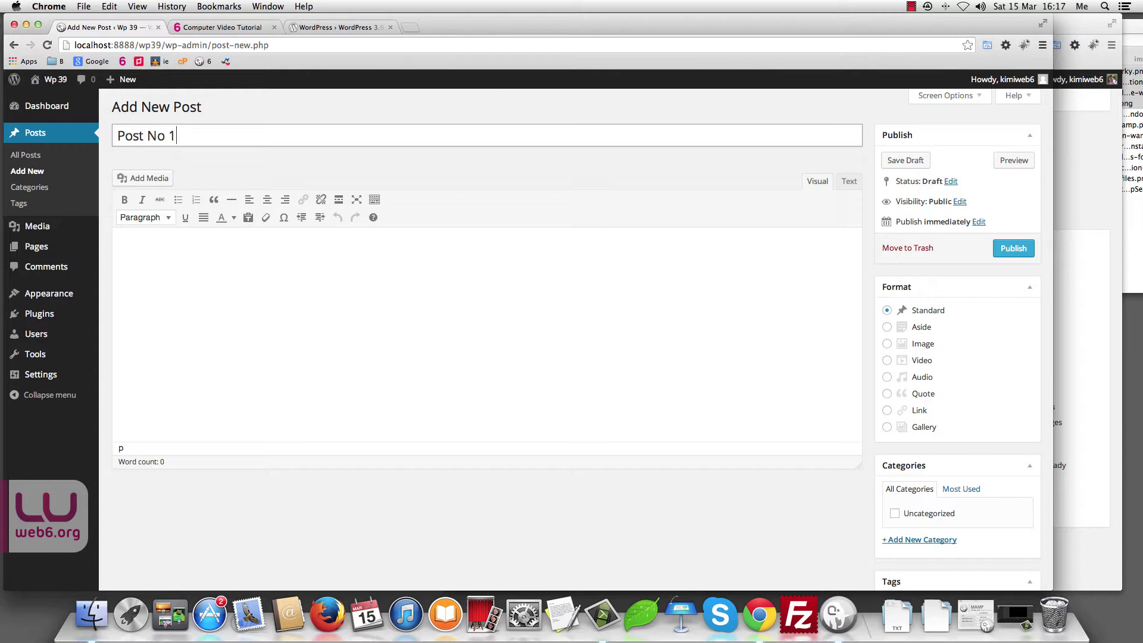
Step: Start a blank new post on the second site, then return to the wp39 editor
{"action": "left_click", "coordinate": [1080, 176]}
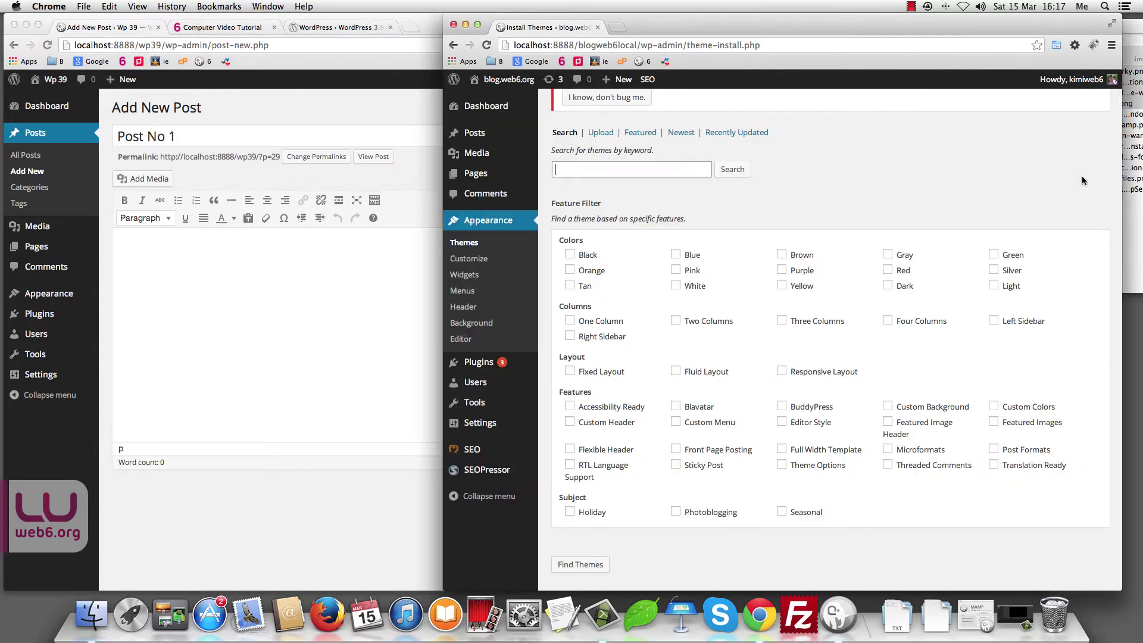
{"action": "left_click", "coordinate": [613, 93]}
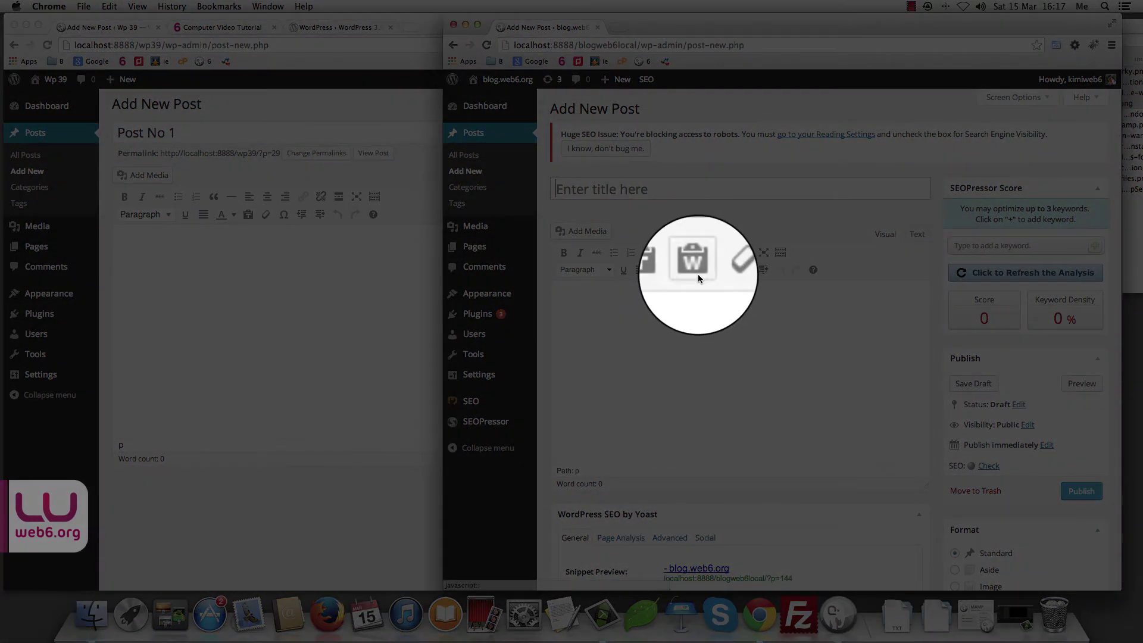
{"action": "scroll", "coordinate": [691, 271], "scroll_direction": "down", "scroll_amount": 1}
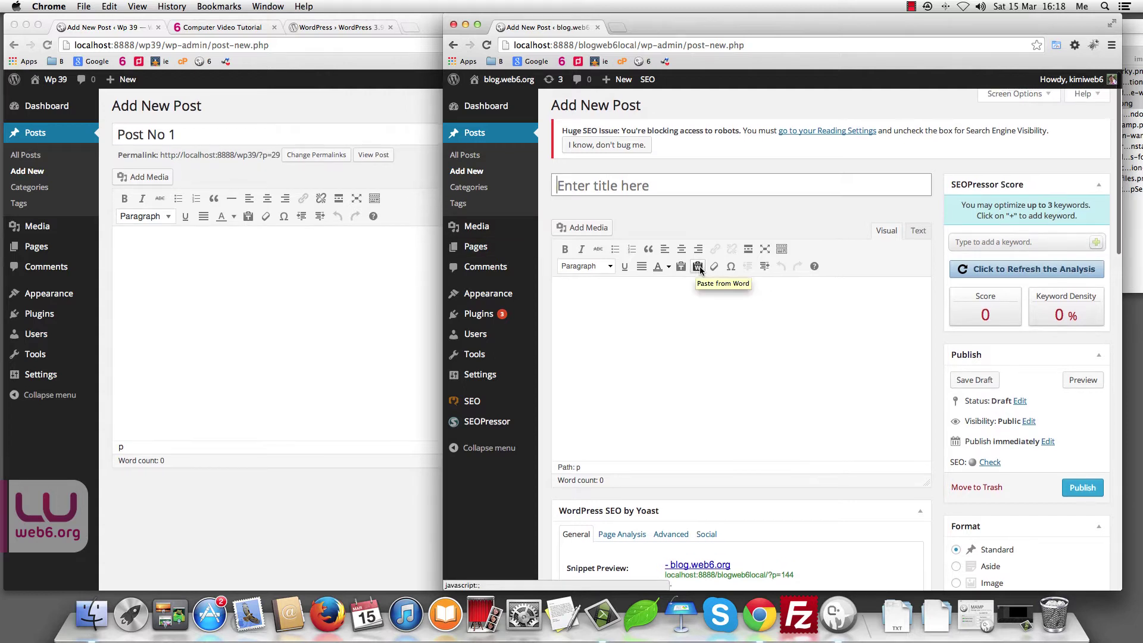
{"action": "left_click", "coordinate": [236, 262]}
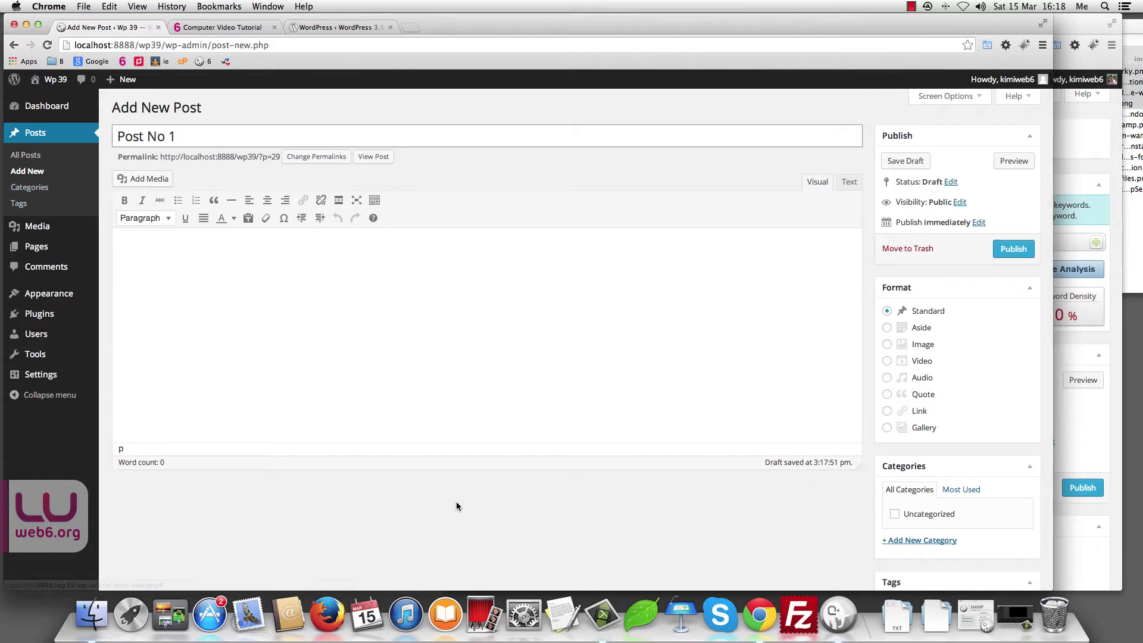
{"action": "scroll", "coordinate": [342, 364], "scroll_direction": "down", "scroll_amount": 1}
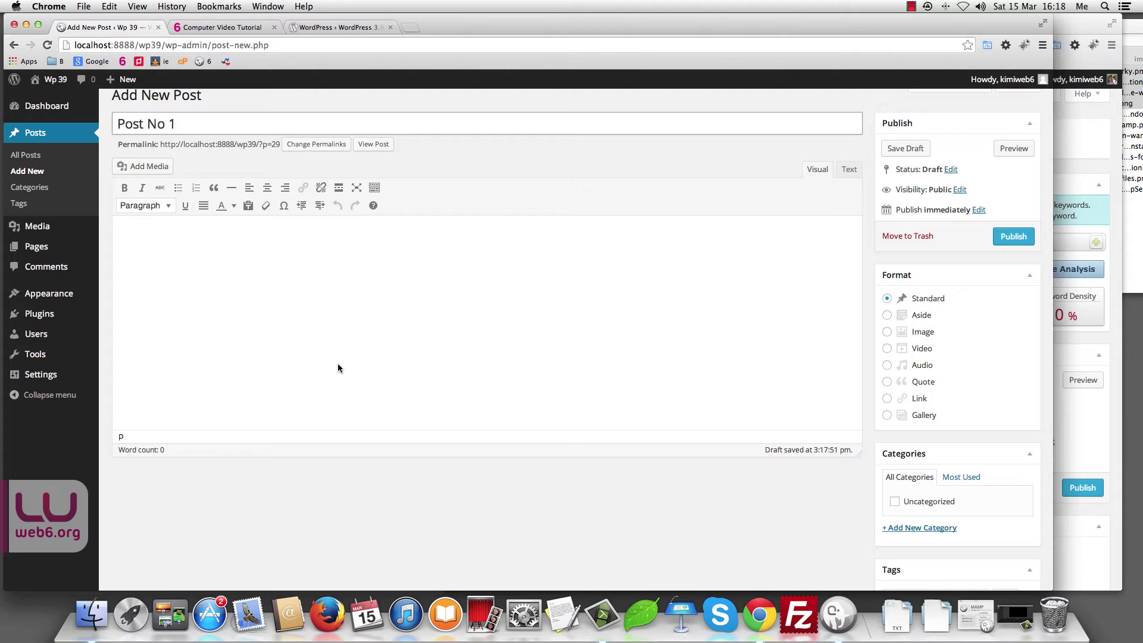
Step: View the second site's Add Media Upload Files tab, close it, and return to wp39
{"action": "left_click", "coordinate": [1082, 170]}
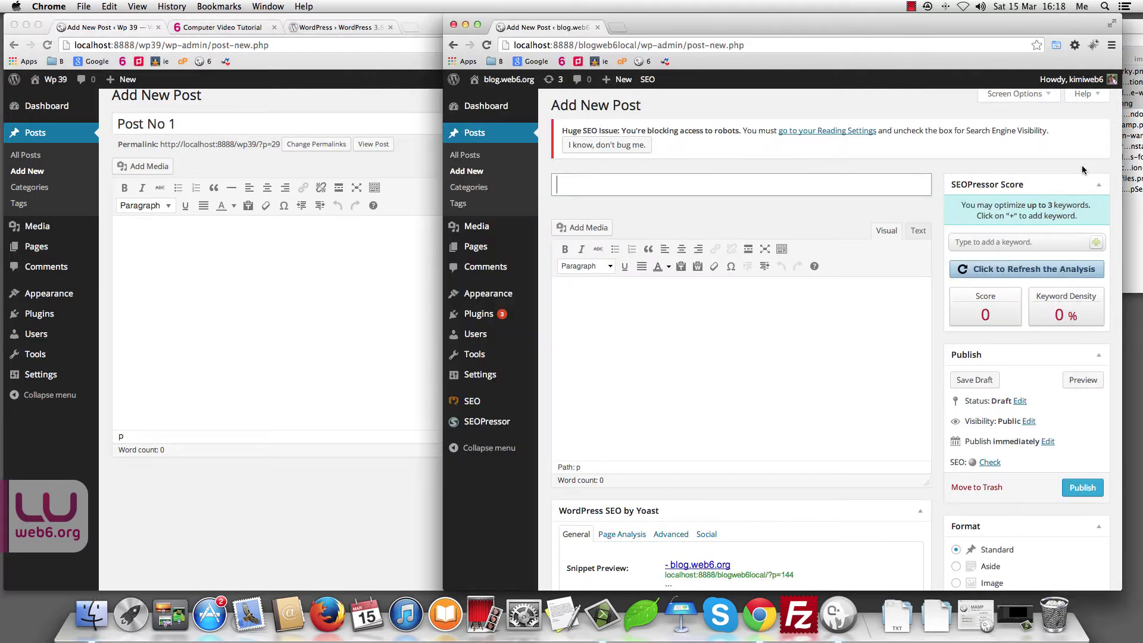
{"action": "left_click", "coordinate": [585, 231]}
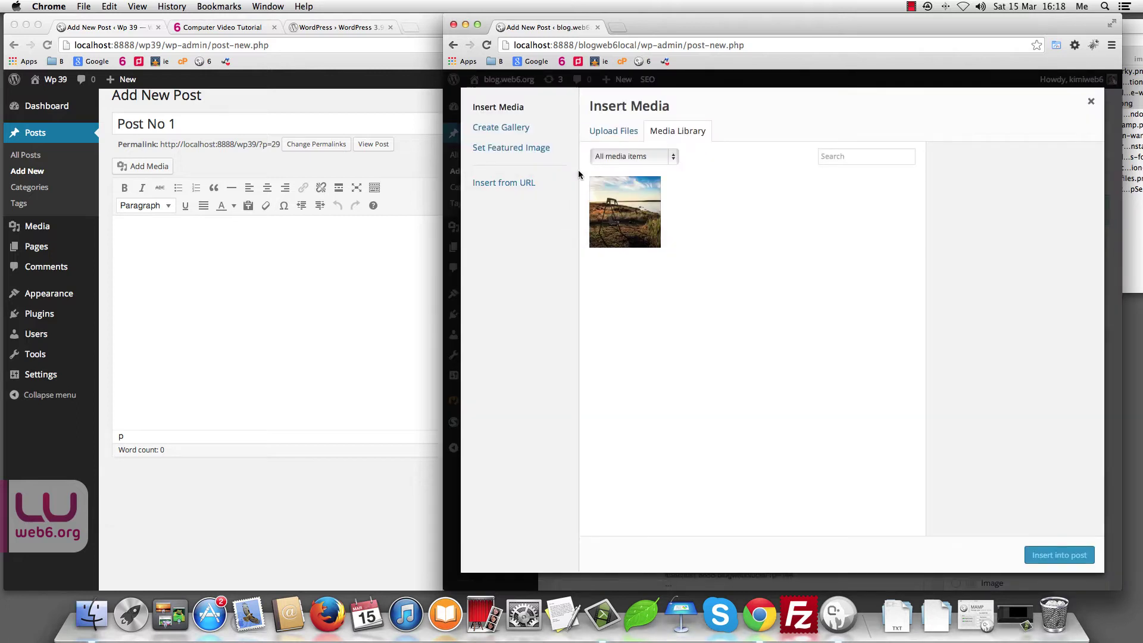
{"action": "left_click", "coordinate": [624, 135]}
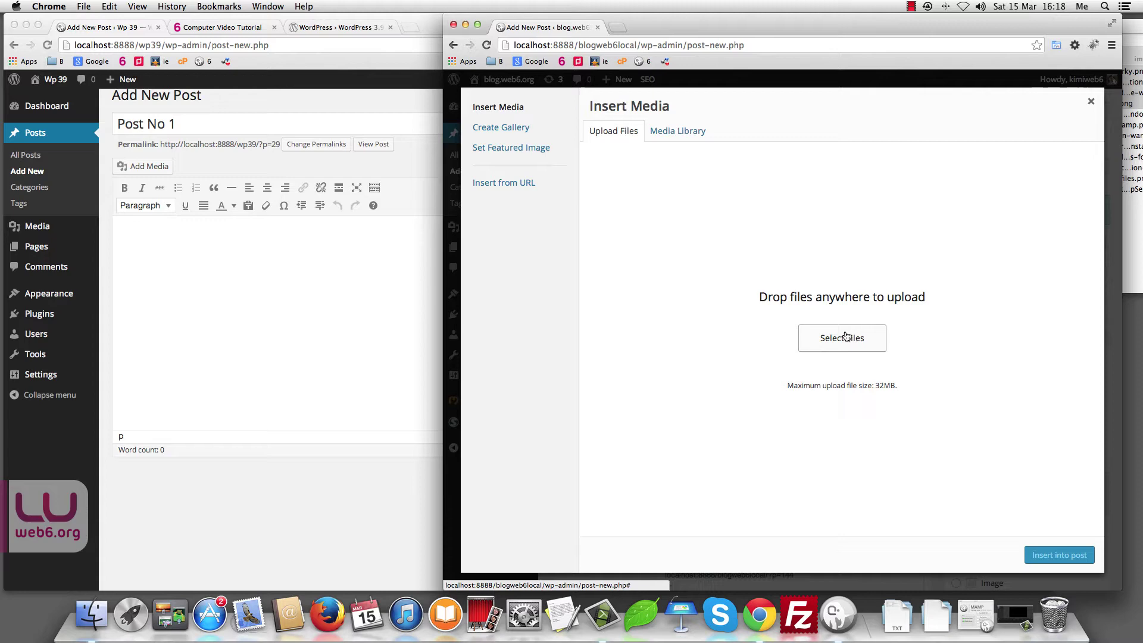
{"action": "left_click", "coordinate": [1090, 102]}
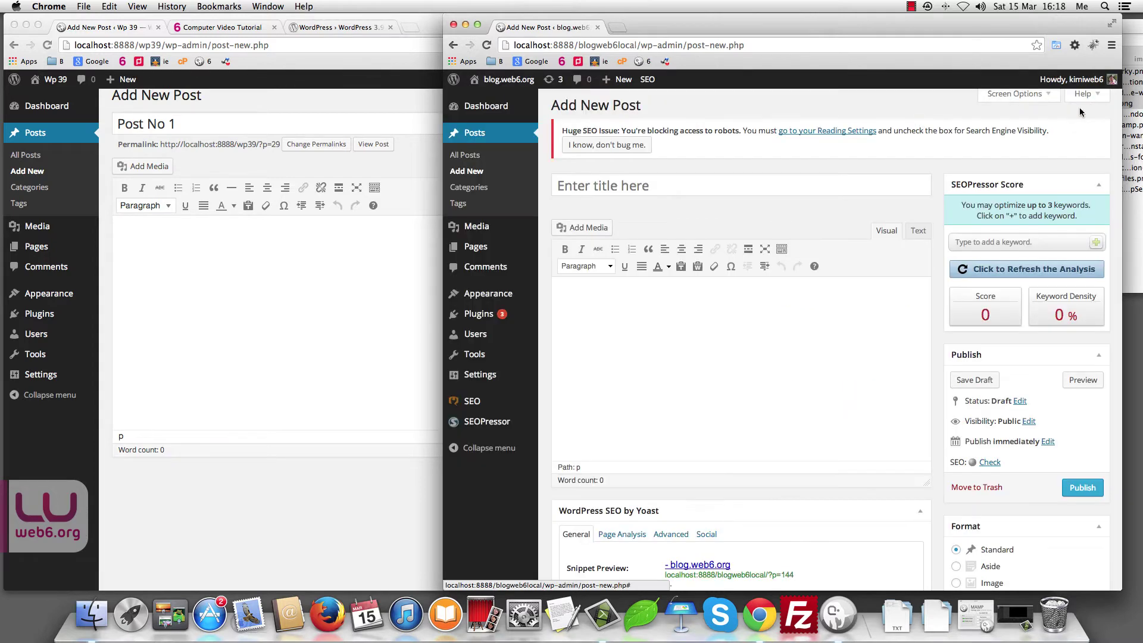
{"action": "left_click", "coordinate": [260, 303]}
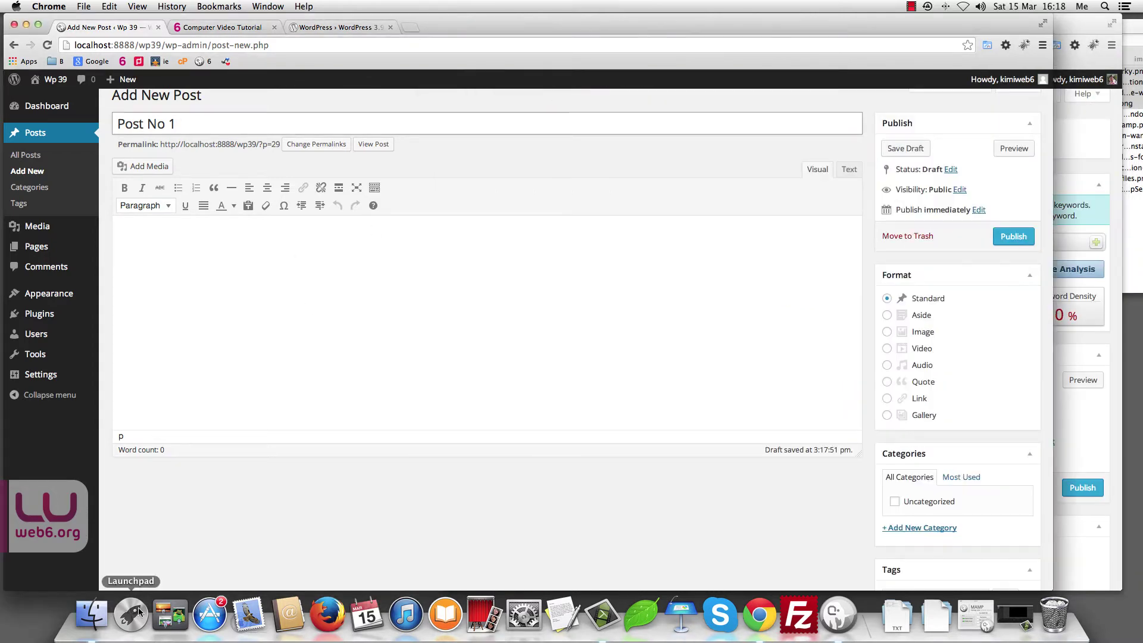
Step: Drag the four images from Finder's imgs2 folder onto the Wp 39 post editor to upload them
{"action": "left_click", "coordinate": [93, 617]}
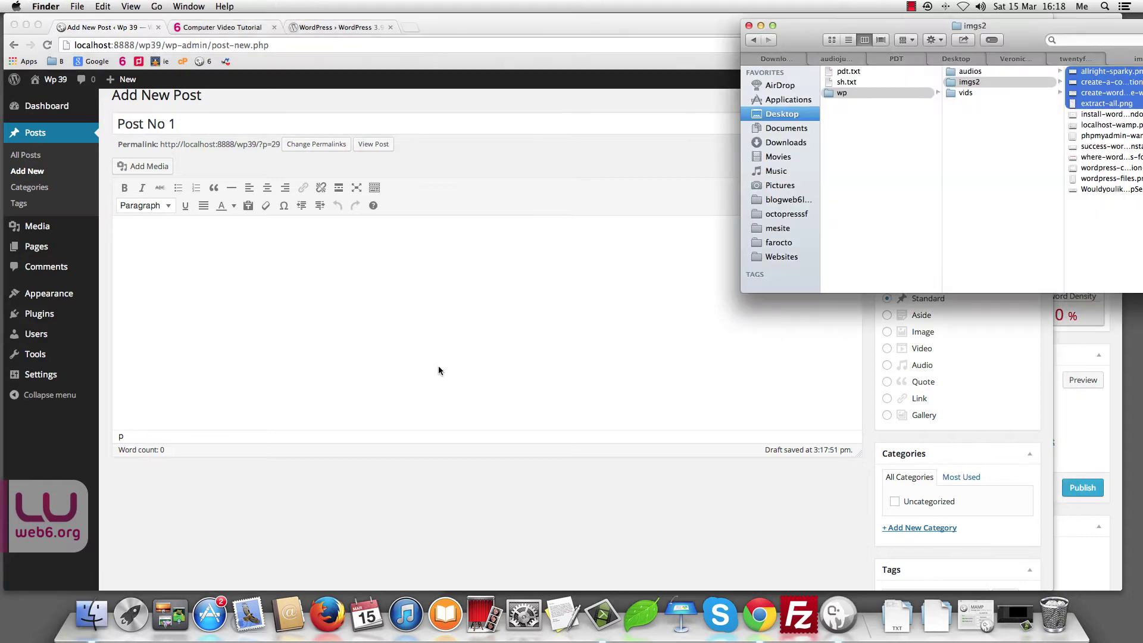
{"action": "left_click_drag", "start_coordinate": [1018, 40], "coordinate": [634, 113]}
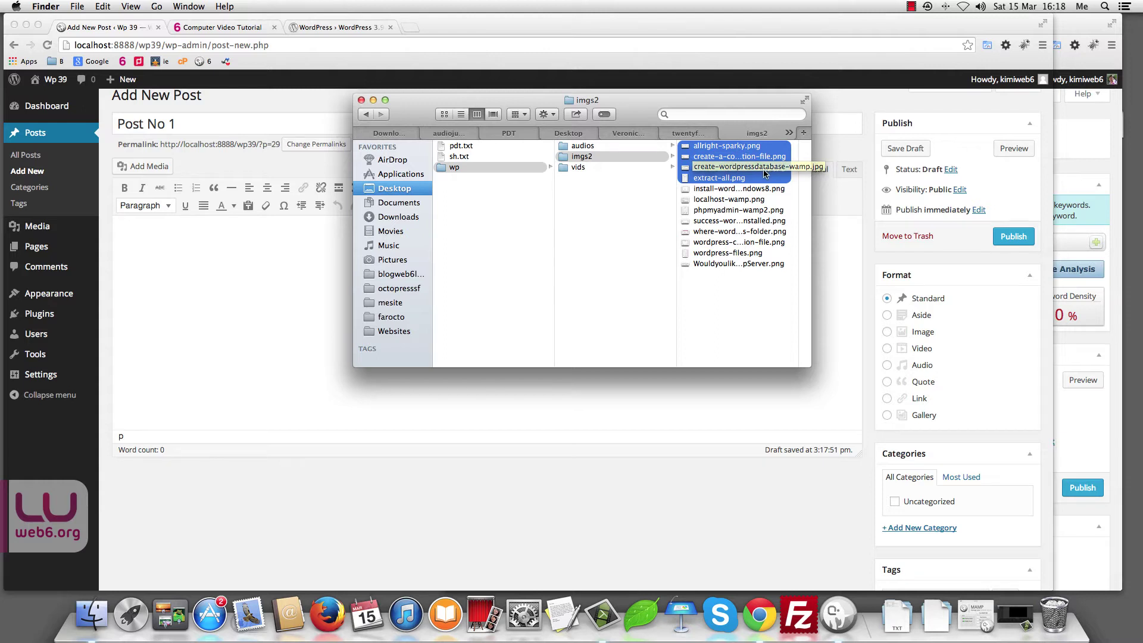
{"action": "left_click_drag", "start_coordinate": [749, 171], "coordinate": [396, 289]}
{"action": "left_click_drag", "start_coordinate": [448, 95], "coordinate": [843, 204]}
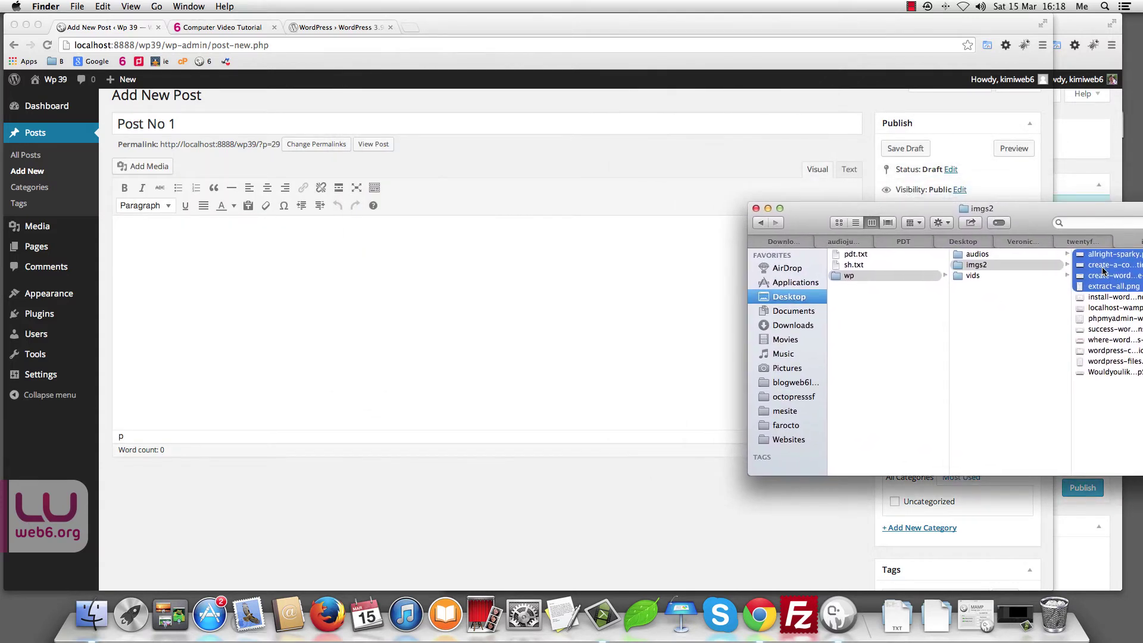
{"action": "left_click_drag", "start_coordinate": [1103, 272], "coordinate": [259, 247]}
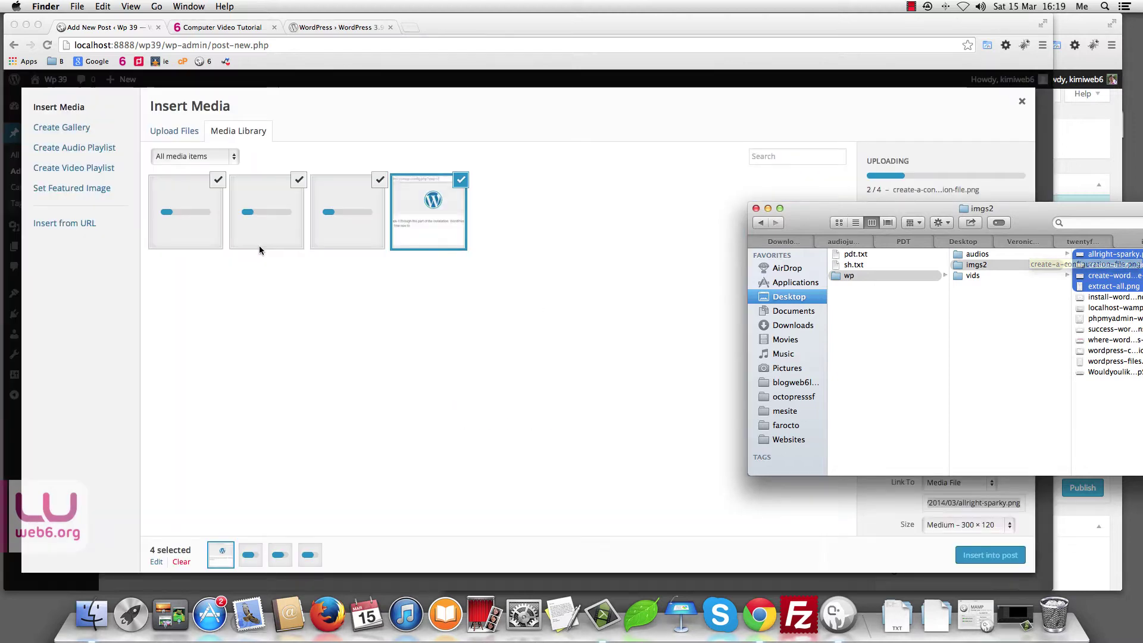
{"action": "left_click", "coordinate": [767, 208]}
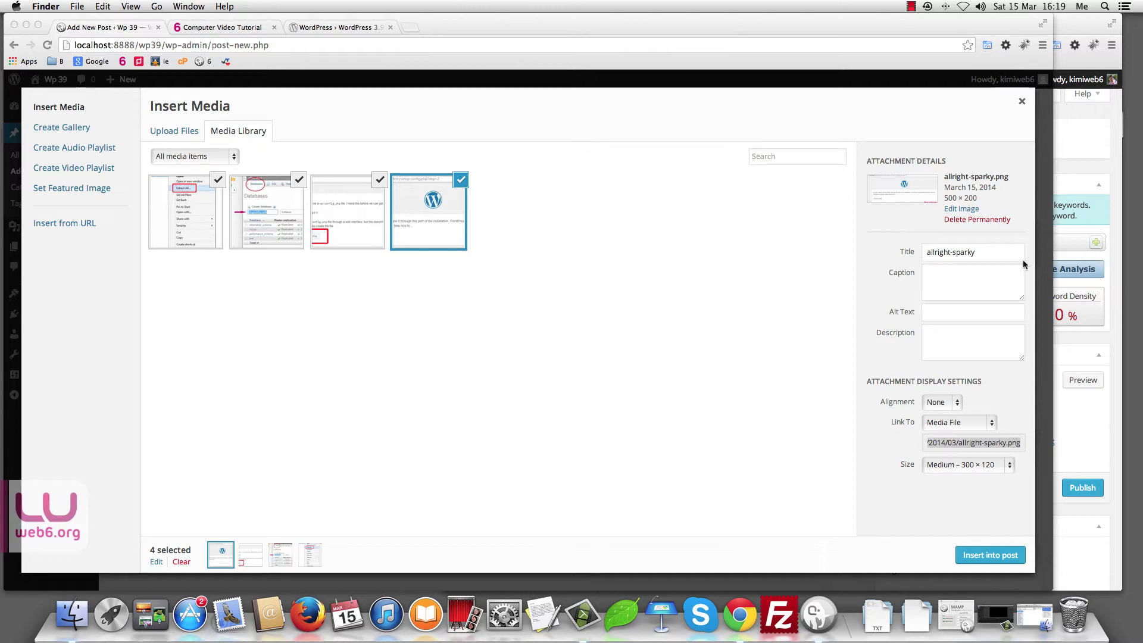
Step: Inspect the allright-sparky image's title in the attachment details
{"action": "right_click", "coordinate": [991, 257]}
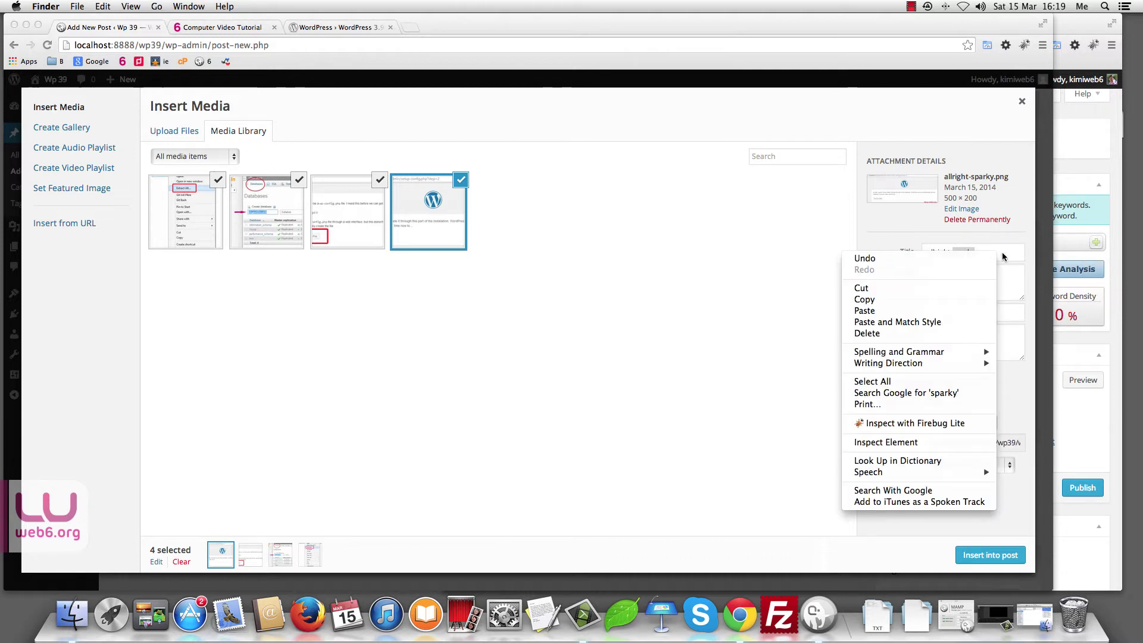
{"action": "left_click", "coordinate": [1006, 255]}
{"action": "left_click_drag", "start_coordinate": [1010, 252], "coordinate": [877, 251]}
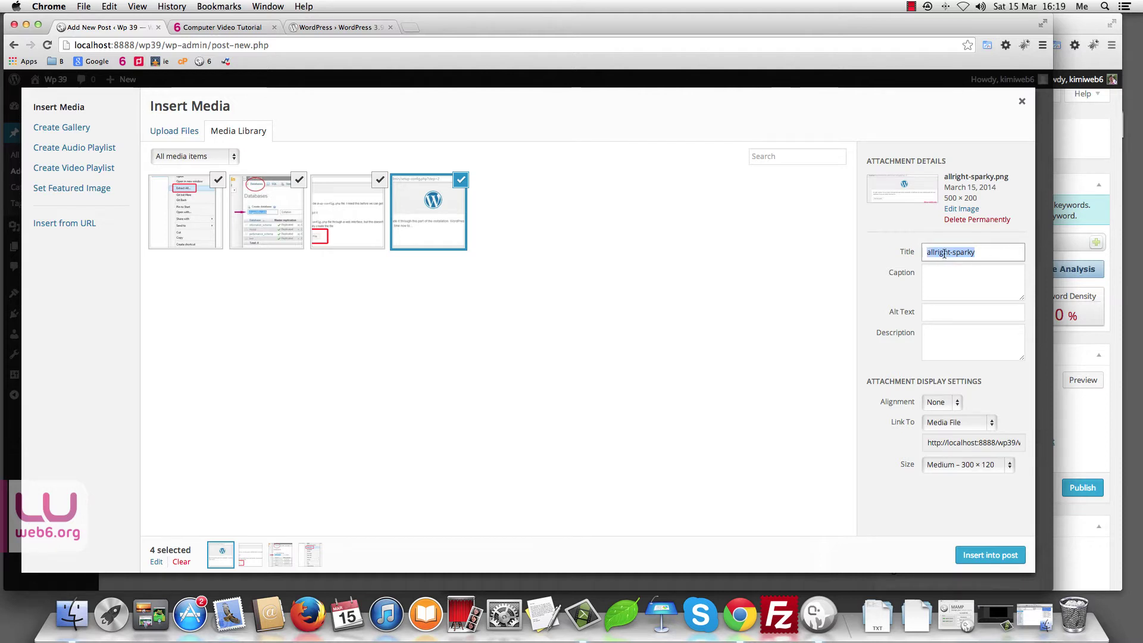
Step: Check the other images' details, insert the selected images into Post No 1, and reopen Add Media
{"action": "left_click", "coordinate": [292, 215]}
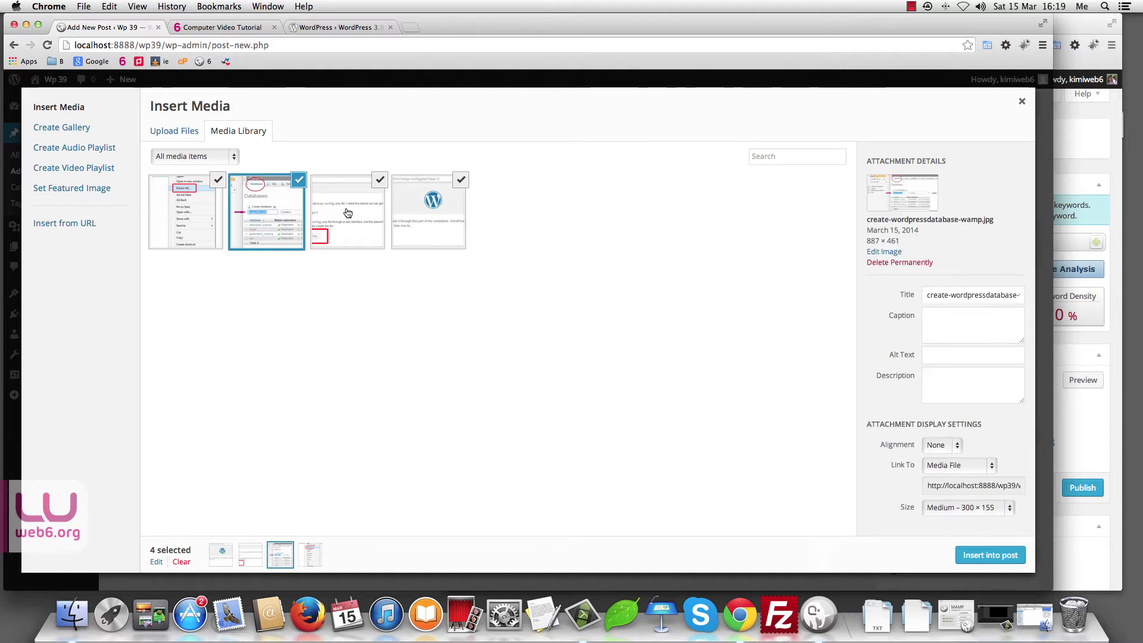
{"action": "left_click", "coordinate": [344, 213]}
{"action": "left_click", "coordinate": [427, 213]}
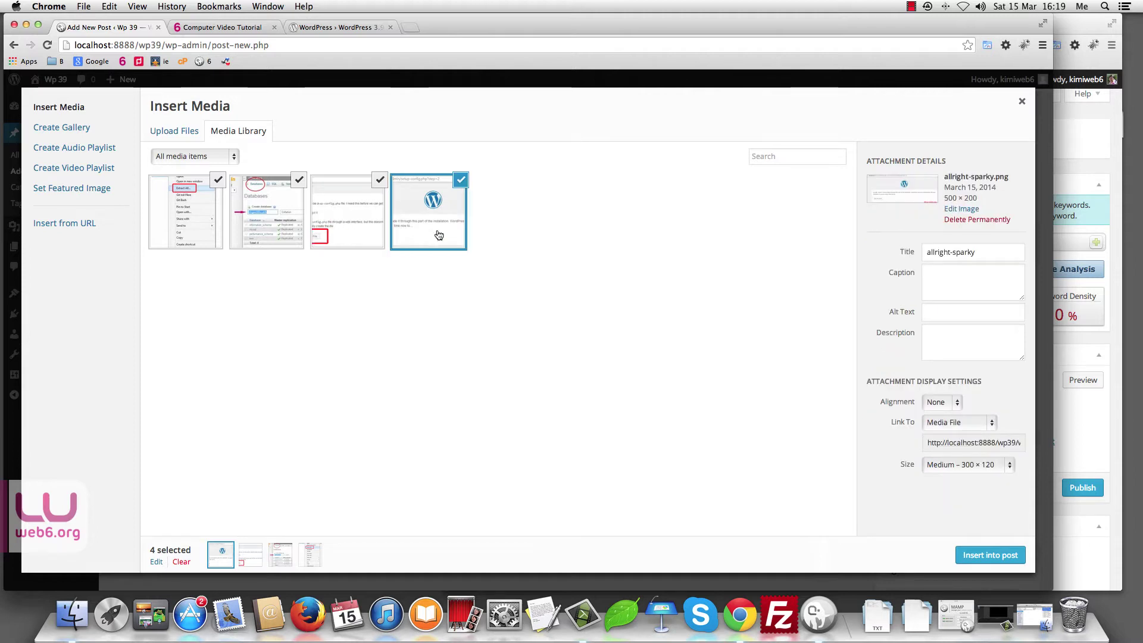
{"action": "left_click", "coordinate": [997, 556]}
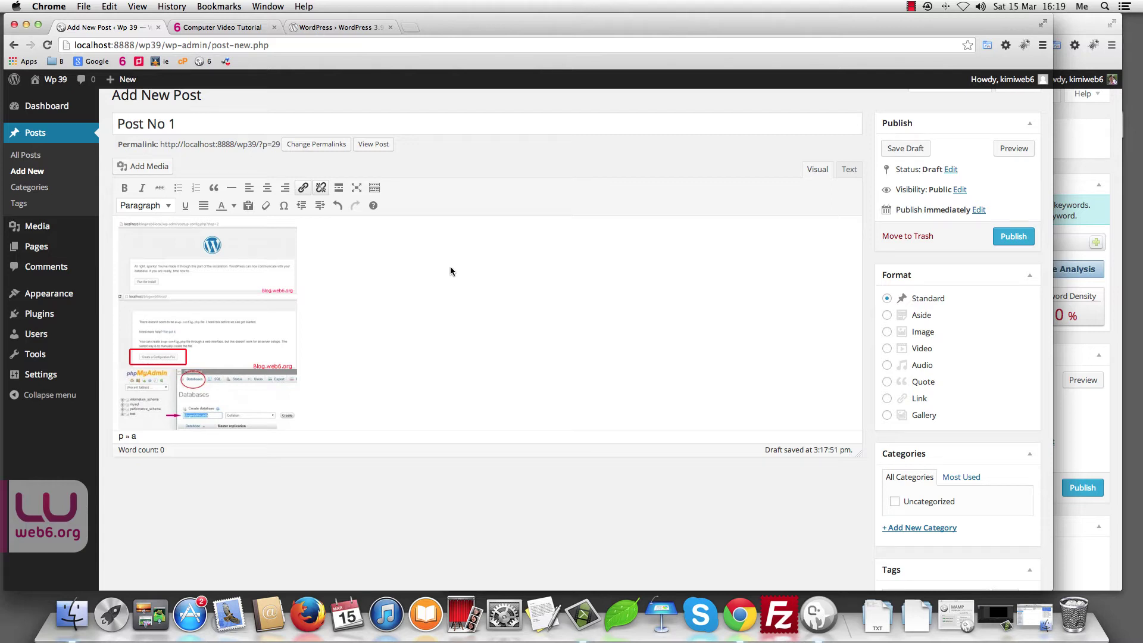
{"action": "left_click", "coordinate": [146, 166]}
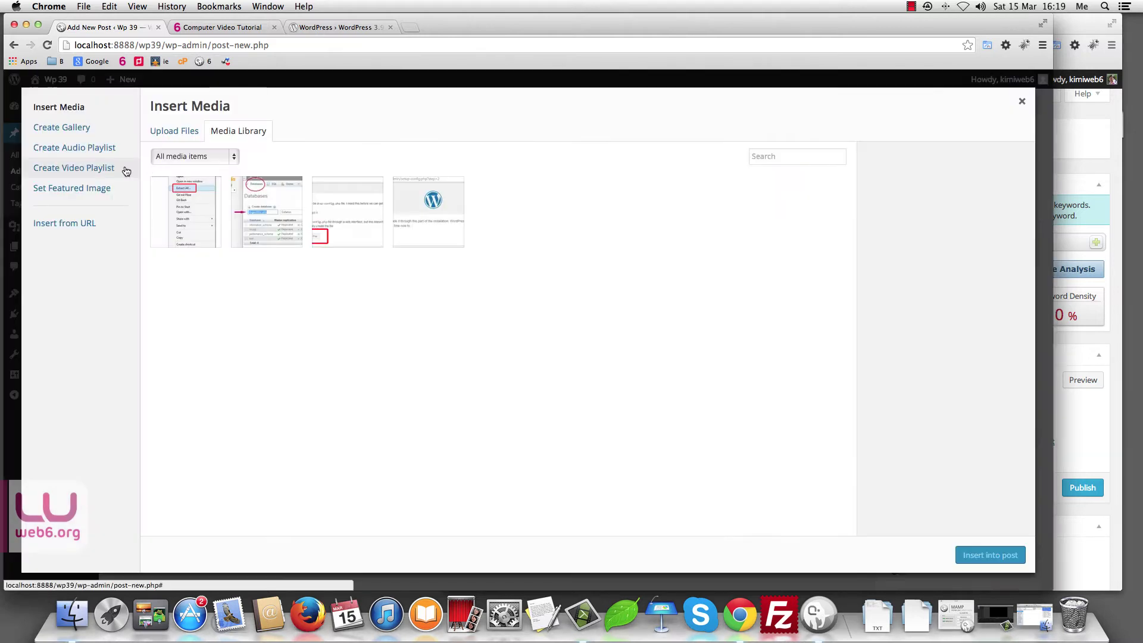
Step: Upload au1.mp3 and au2.wav from the audios folder for a new audio playlist
{"action": "left_click", "coordinate": [66, 148]}
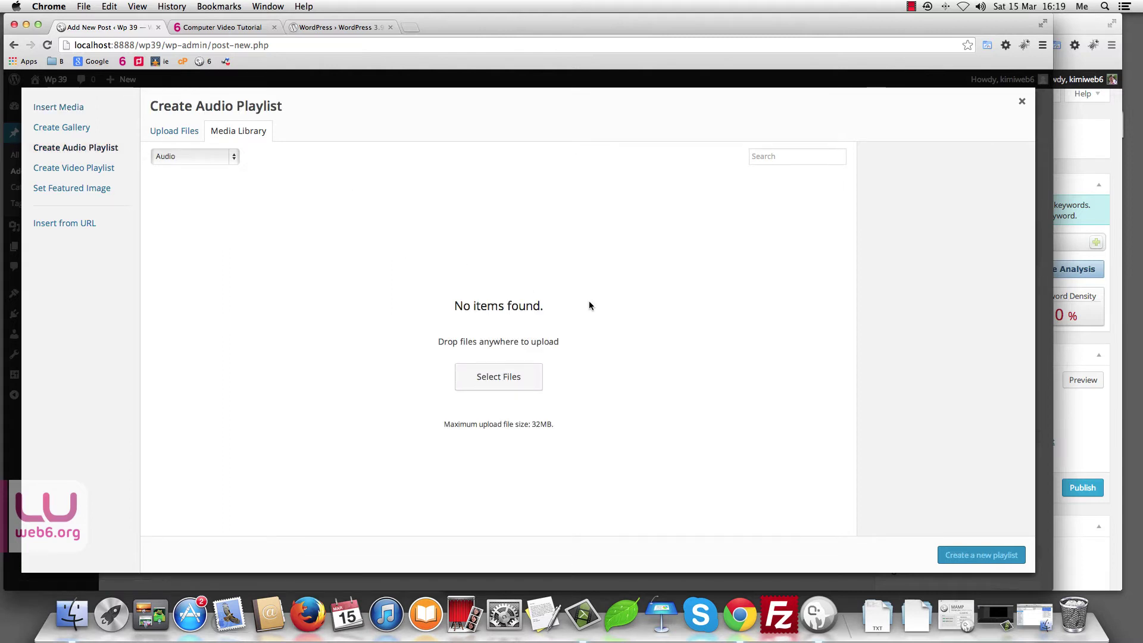
{"action": "left_click", "coordinate": [509, 378]}
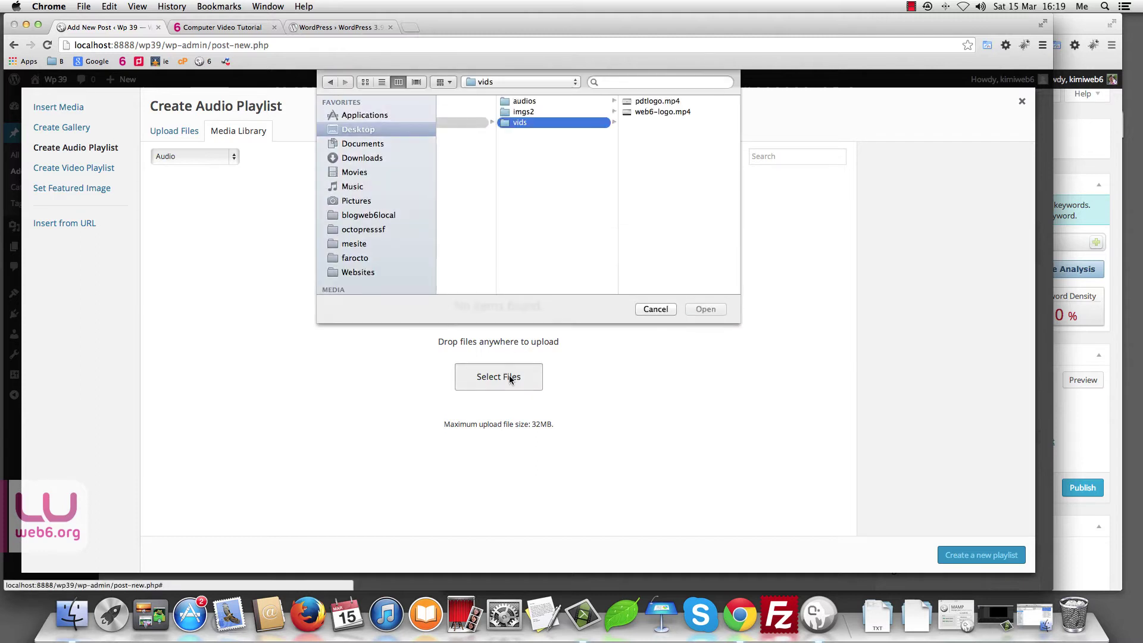
{"action": "left_click", "coordinate": [557, 102]}
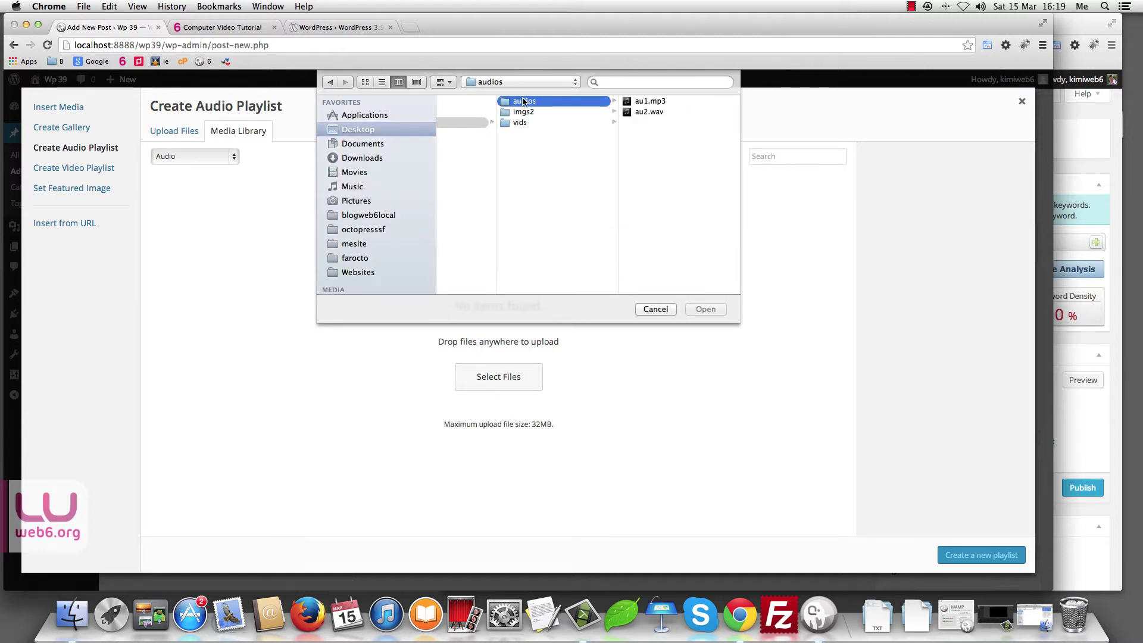
{"action": "left_click", "coordinate": [663, 115]}
{"action": "key", "text": "super+a"}
{"action": "left_click", "coordinate": [705, 309]}
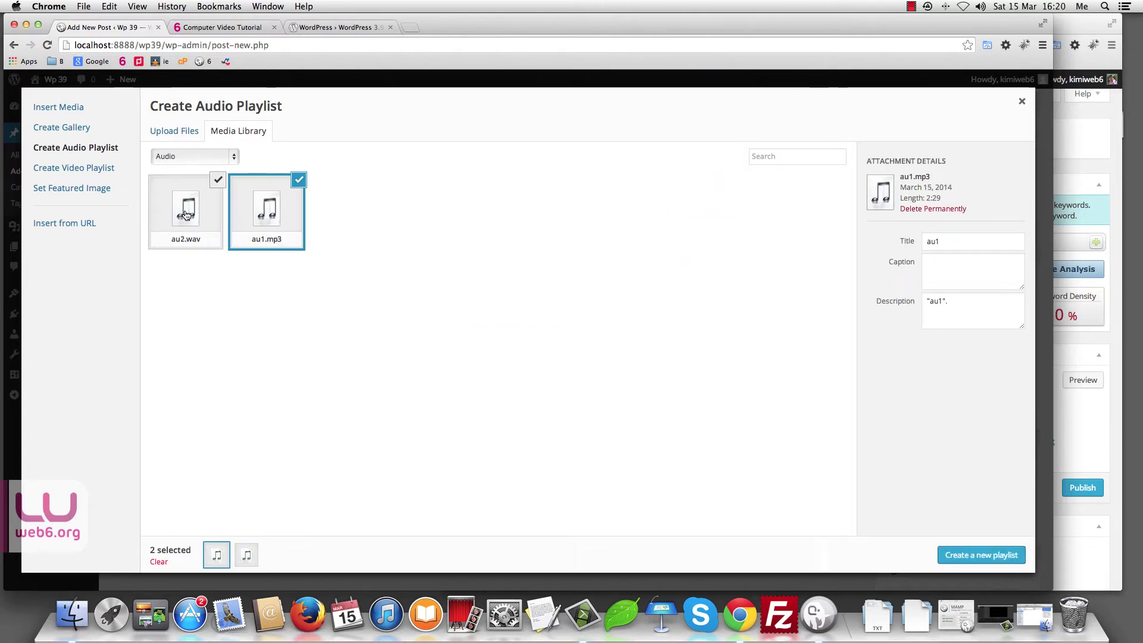
Step: Check the au2.wav title, then create the playlist from both tracks
{"action": "left_click", "coordinate": [187, 214]}
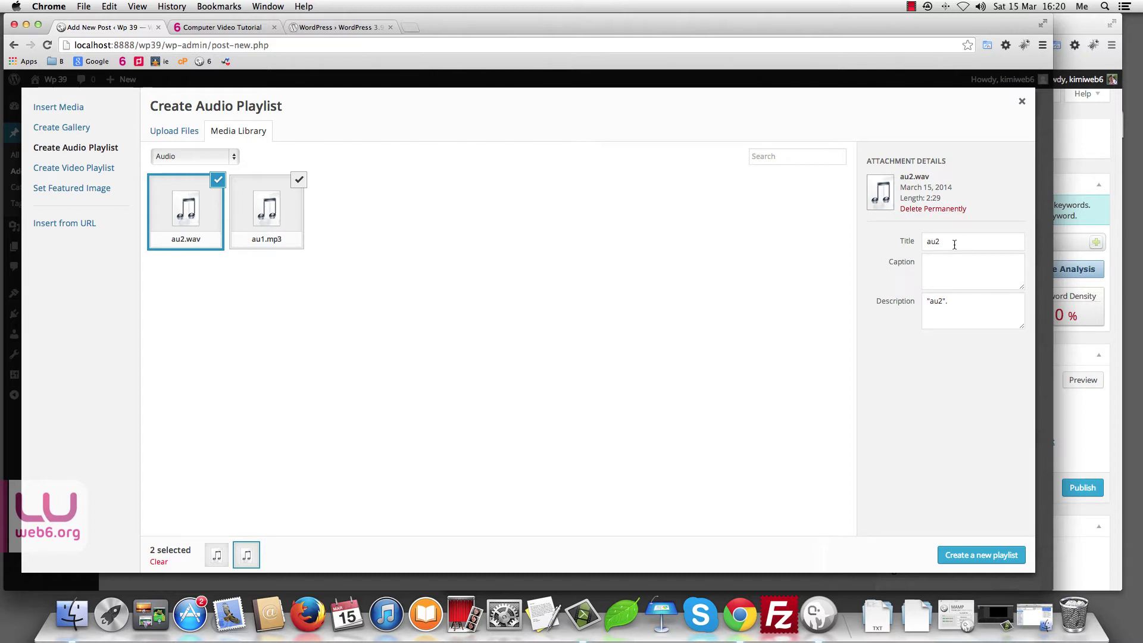
{"action": "double_click", "coordinate": [954, 244]}
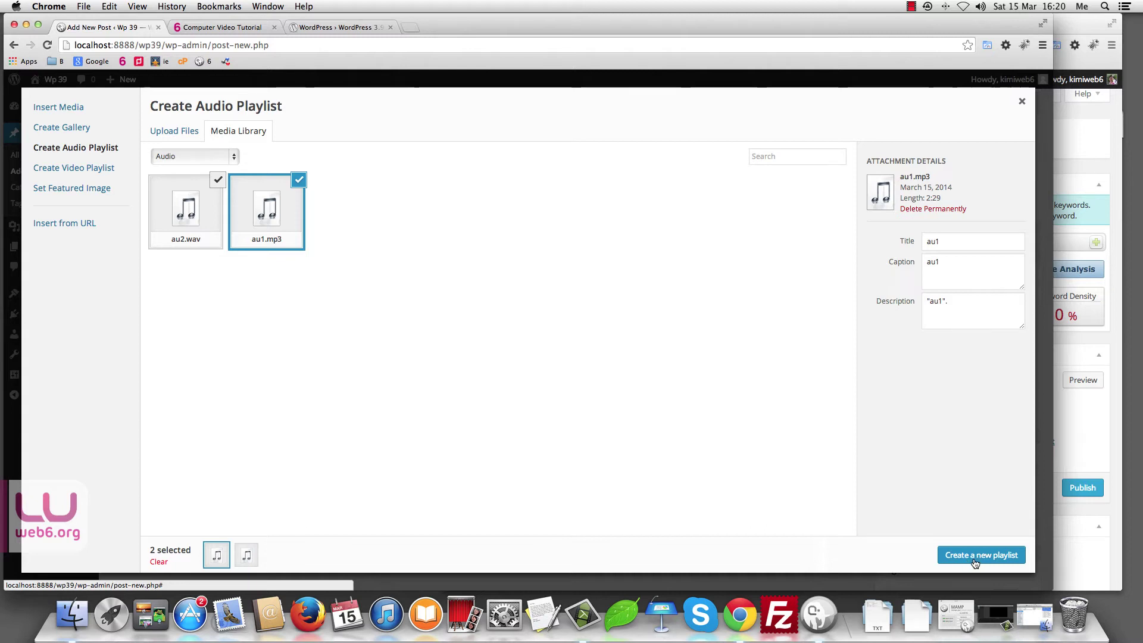
{"action": "left_click", "coordinate": [976, 562]}
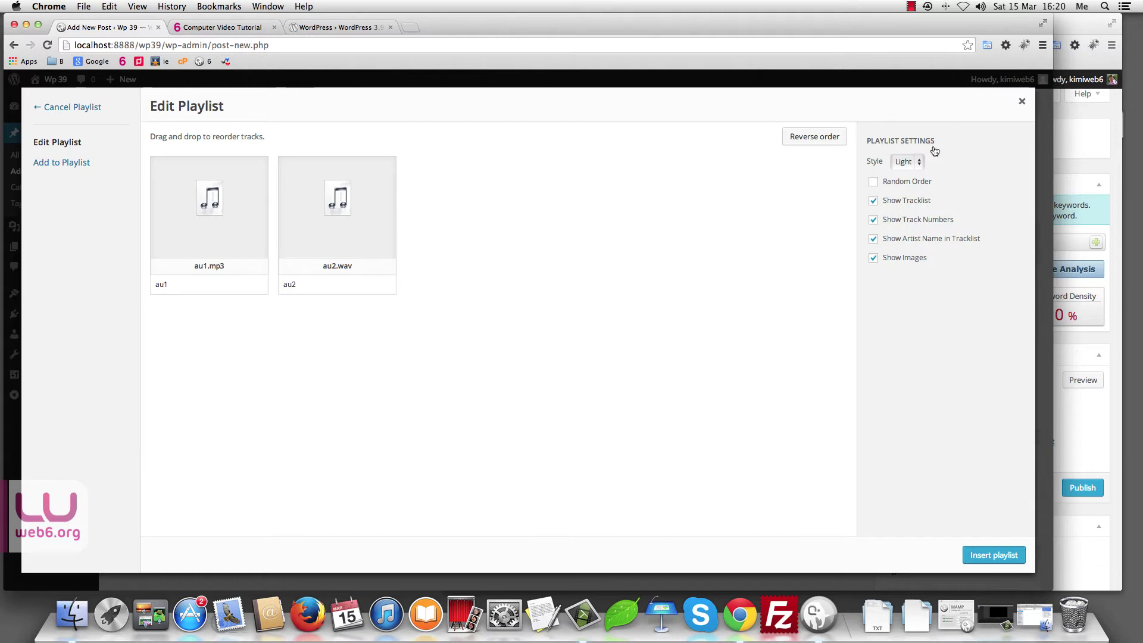
Step: Insert the au1/au2 audio playlist in Light style, random order, with tracklist and track numbers shown
{"action": "left_click", "coordinate": [919, 170]}
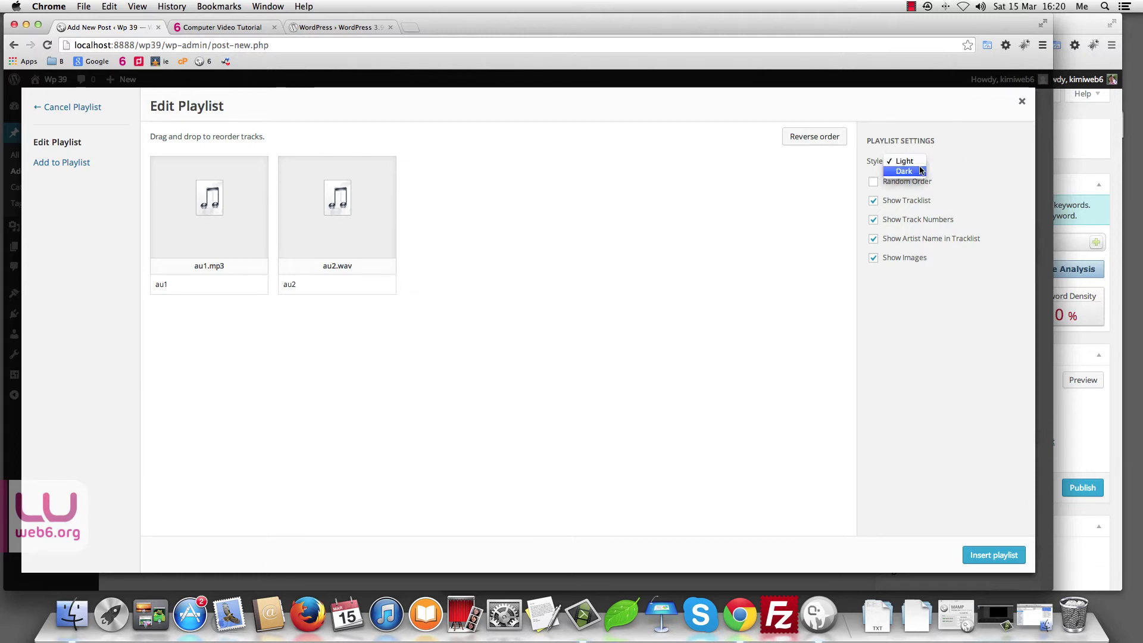
{"action": "left_click", "coordinate": [958, 168]}
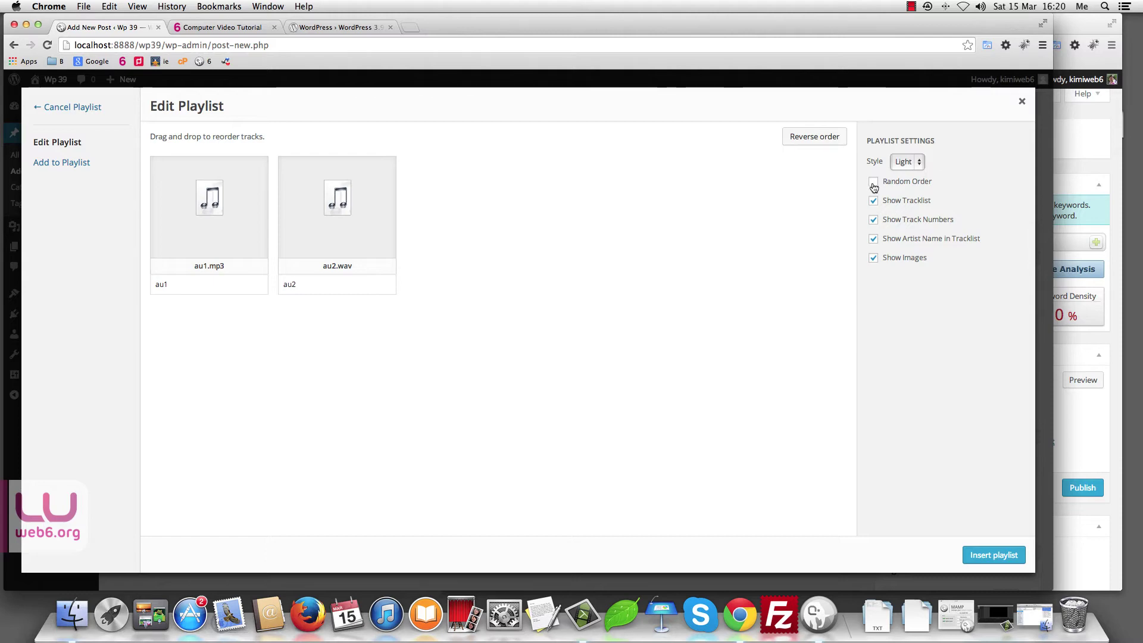
{"action": "left_click", "coordinate": [873, 201]}
{"action": "left_click", "coordinate": [873, 219]}
{"action": "left_click", "coordinate": [873, 203]}
{"action": "left_click", "coordinate": [873, 221]}
{"action": "left_click", "coordinate": [873, 183]}
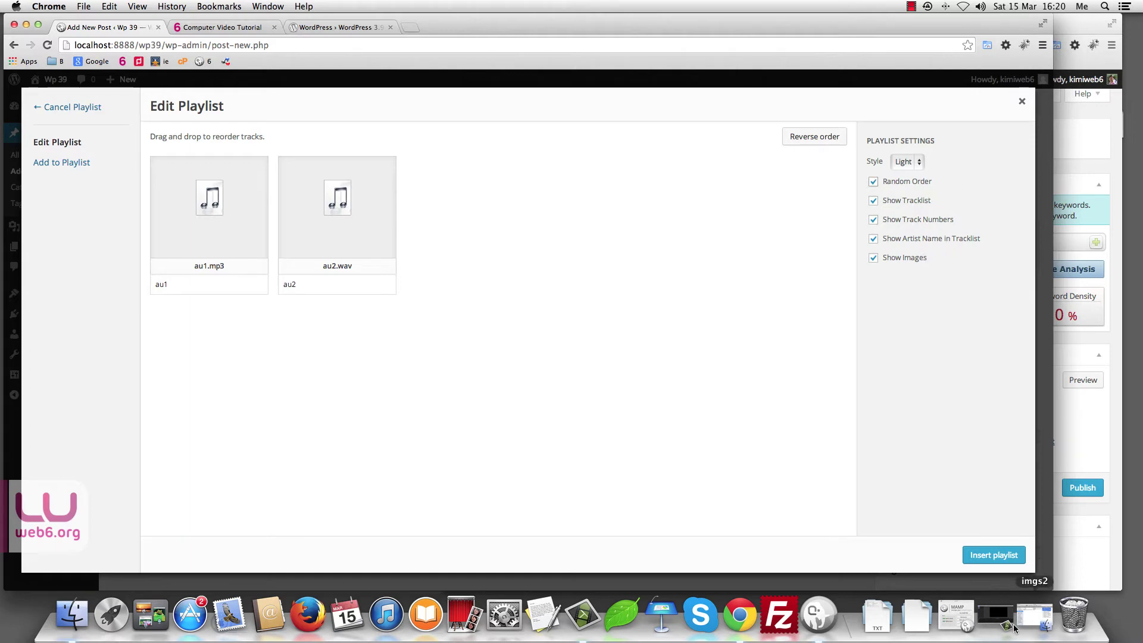
{"action": "left_click", "coordinate": [985, 555]}
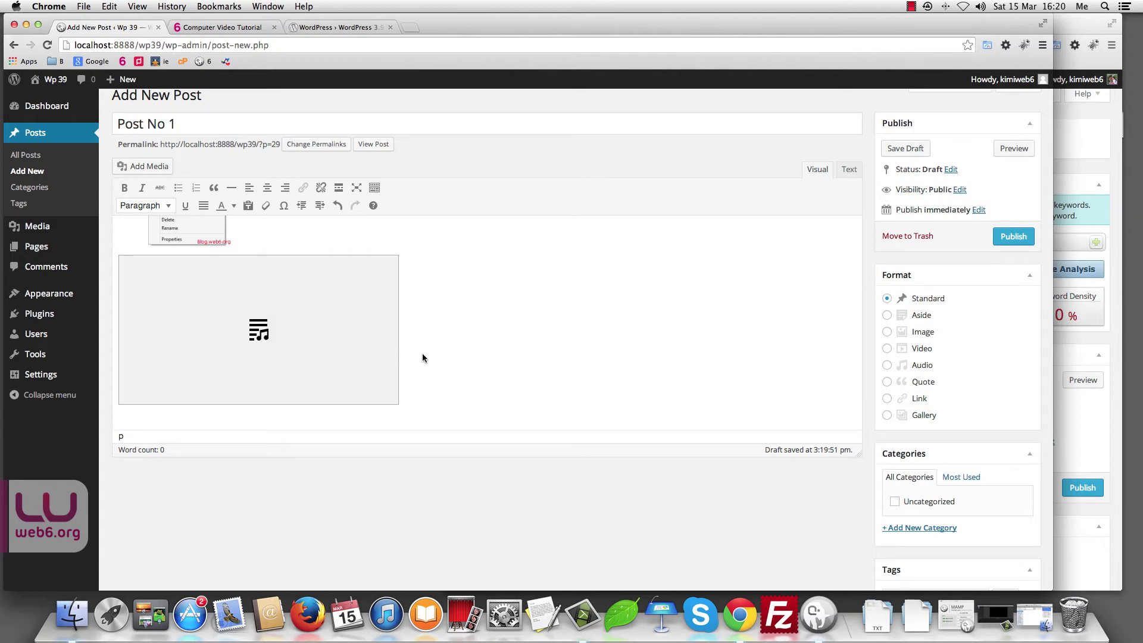
Step: Preview the post and test the audio playlist player
{"action": "left_click", "coordinate": [1014, 148]}
{"action": "scroll", "coordinate": [751, 301], "scroll_direction": "down", "scroll_amount": 5}
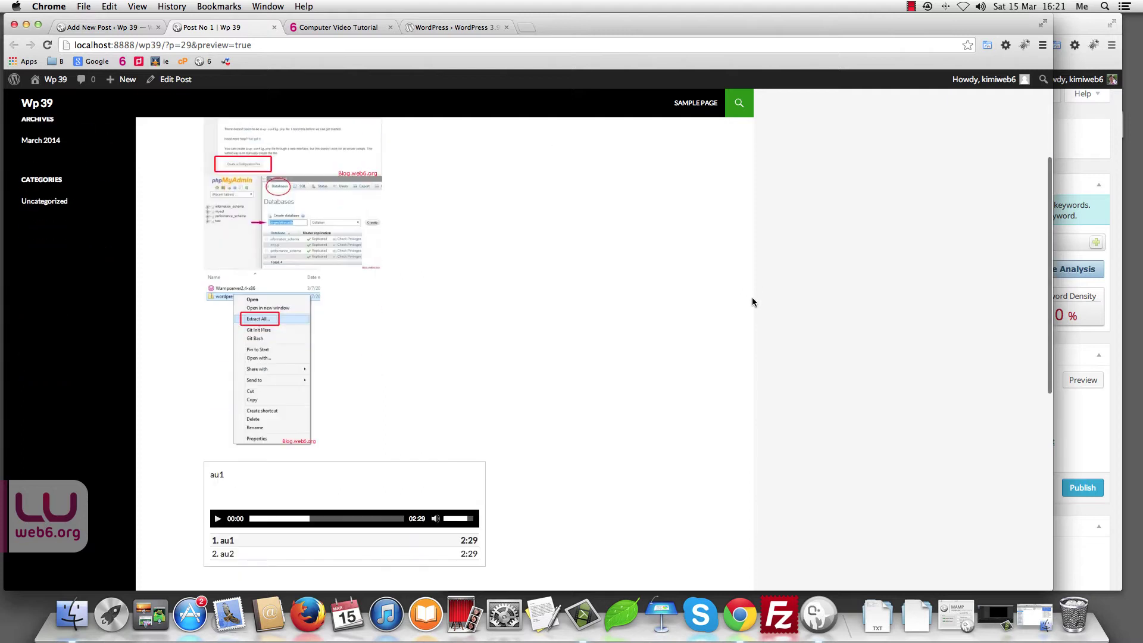
{"action": "scroll", "coordinate": [520, 339], "scroll_direction": "down", "scroll_amount": 3}
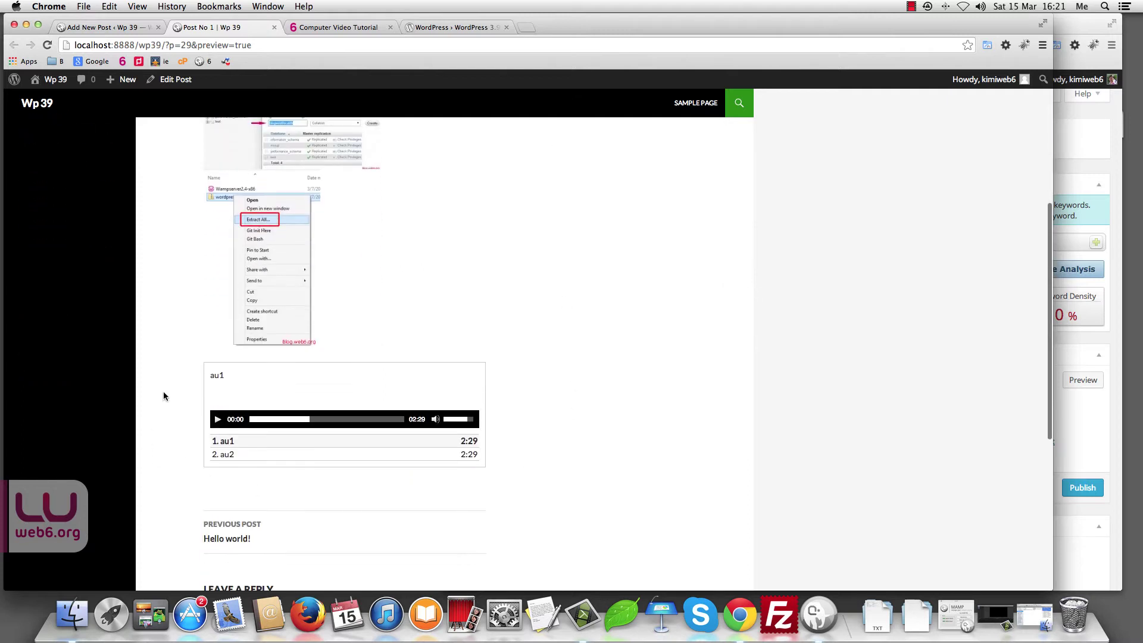
{"action": "left_click", "coordinate": [218, 422]}
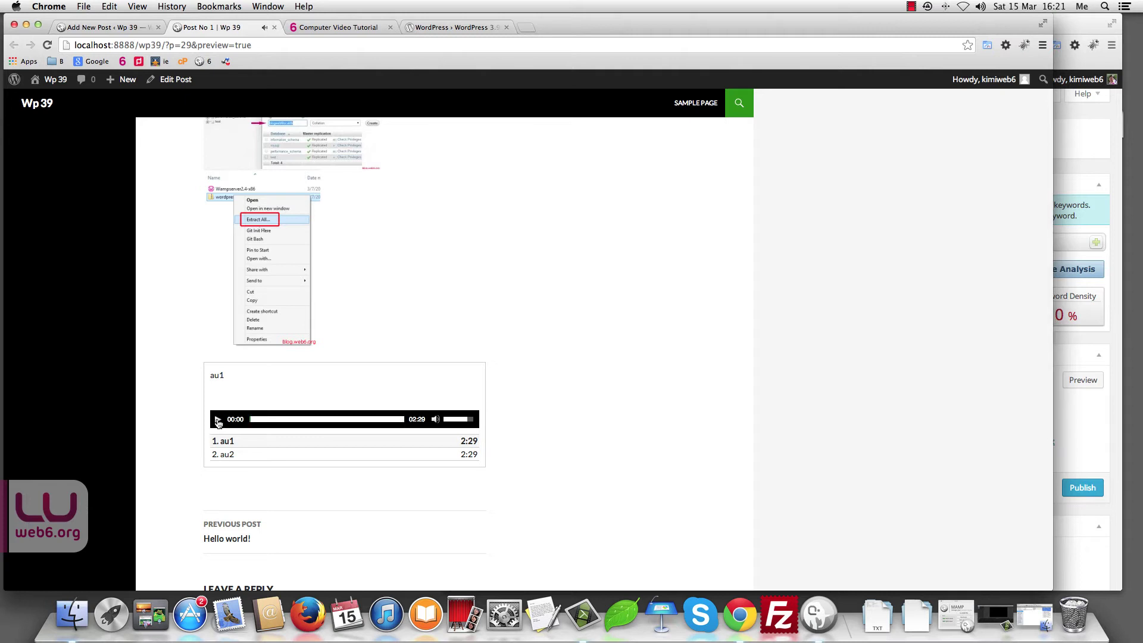
{"action": "left_click", "coordinate": [218, 422]}
Step: Play track au2 in the preview, then return to the post editor
{"action": "left_click", "coordinate": [231, 456]}
{"action": "left_click", "coordinate": [217, 419]}
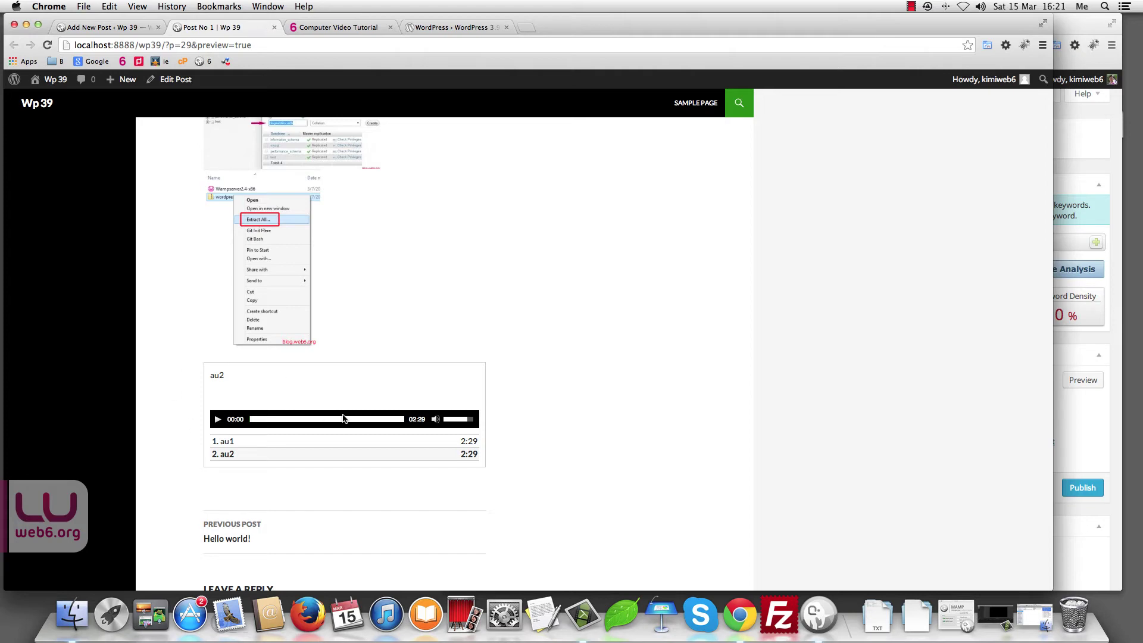
{"action": "left_click", "coordinate": [94, 28]}
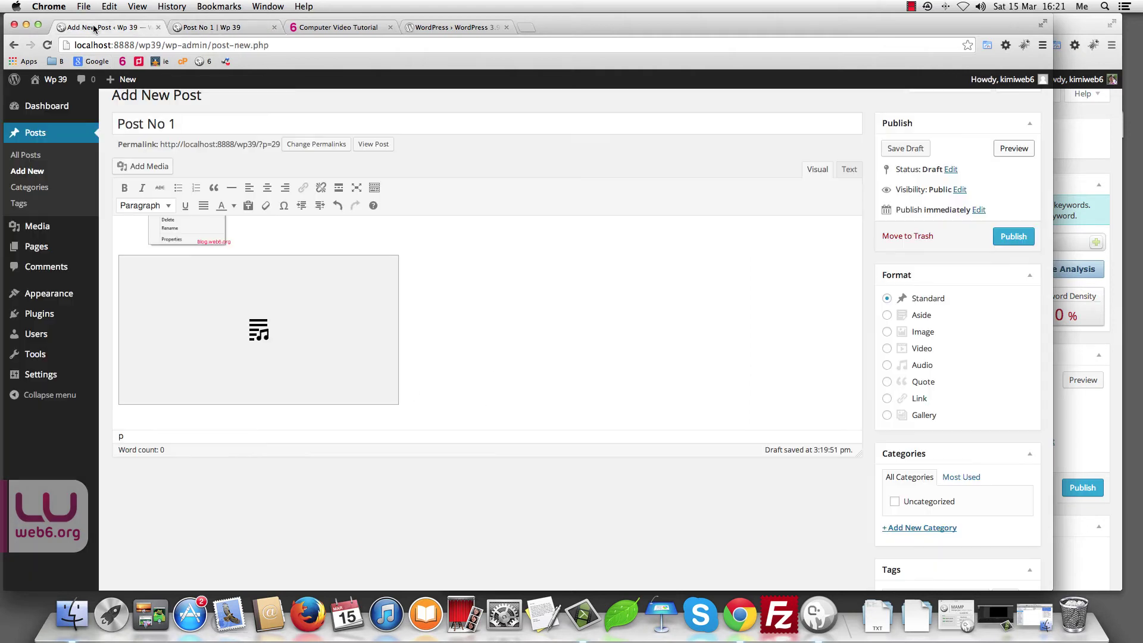
Step: Upload pdtlogo.mp4 and web6-logo.mp4 from the vids folder for a new video playlist
{"action": "left_click", "coordinate": [149, 166]}
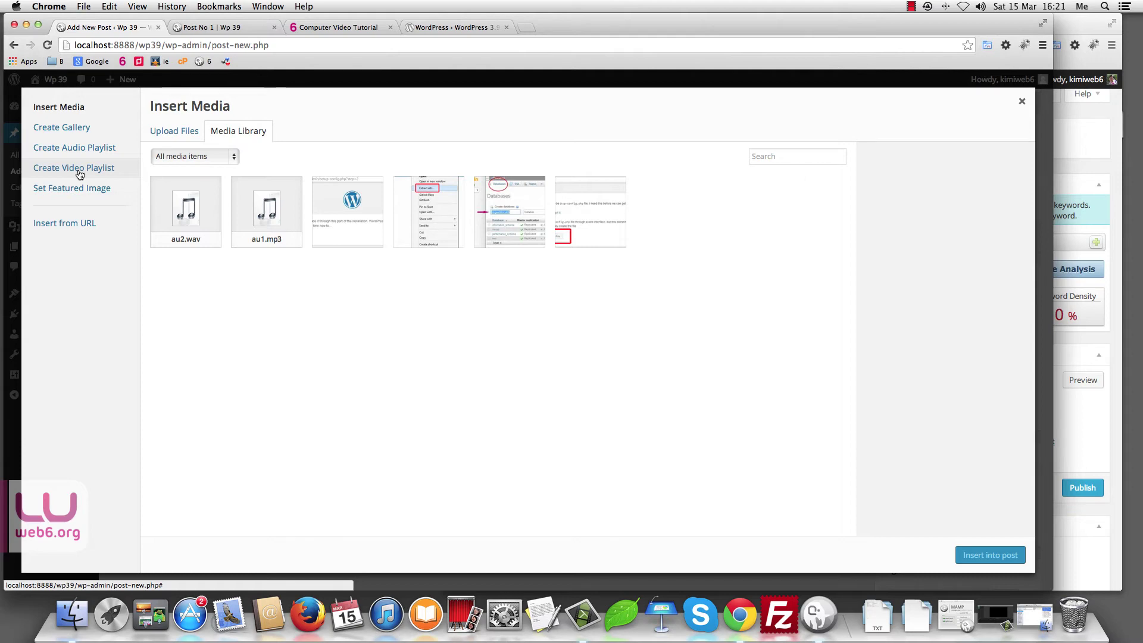
{"action": "left_click", "coordinate": [79, 173]}
{"action": "left_click", "coordinate": [508, 378]}
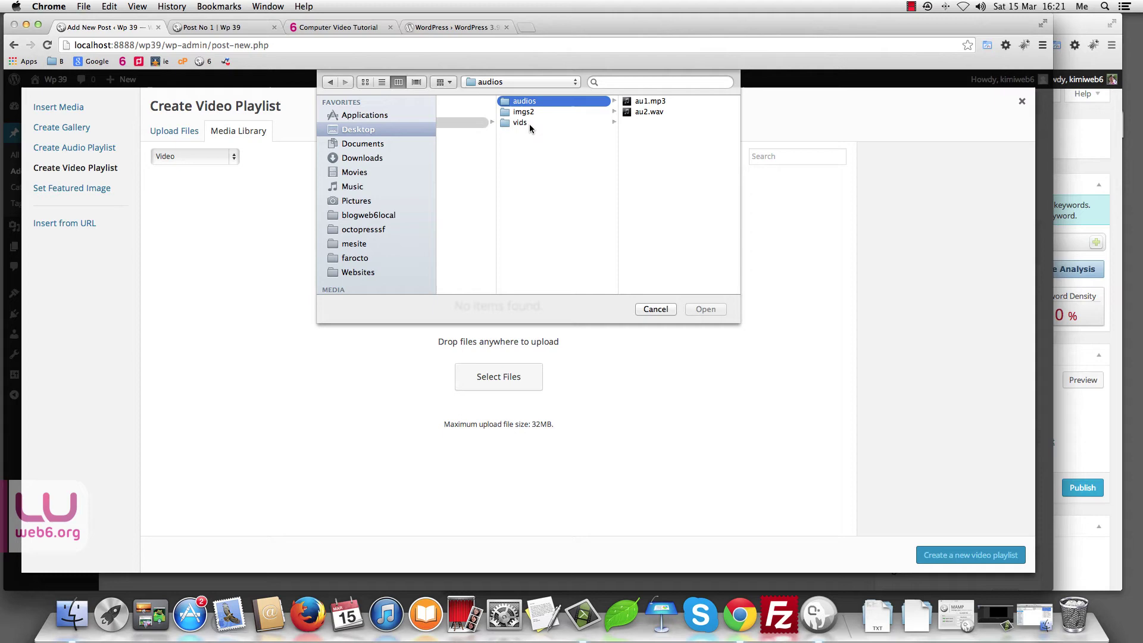
{"action": "left_click", "coordinate": [520, 122]}
{"action": "left_click_drag", "start_coordinate": [686, 134], "coordinate": [662, 109]}
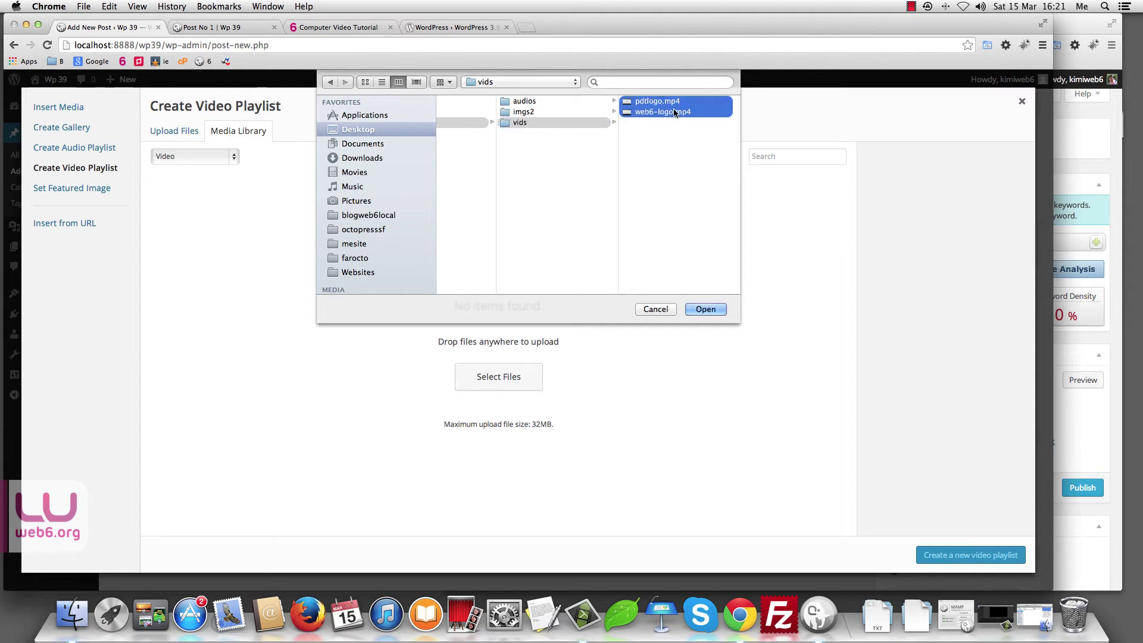
{"action": "left_click", "coordinate": [705, 309]}
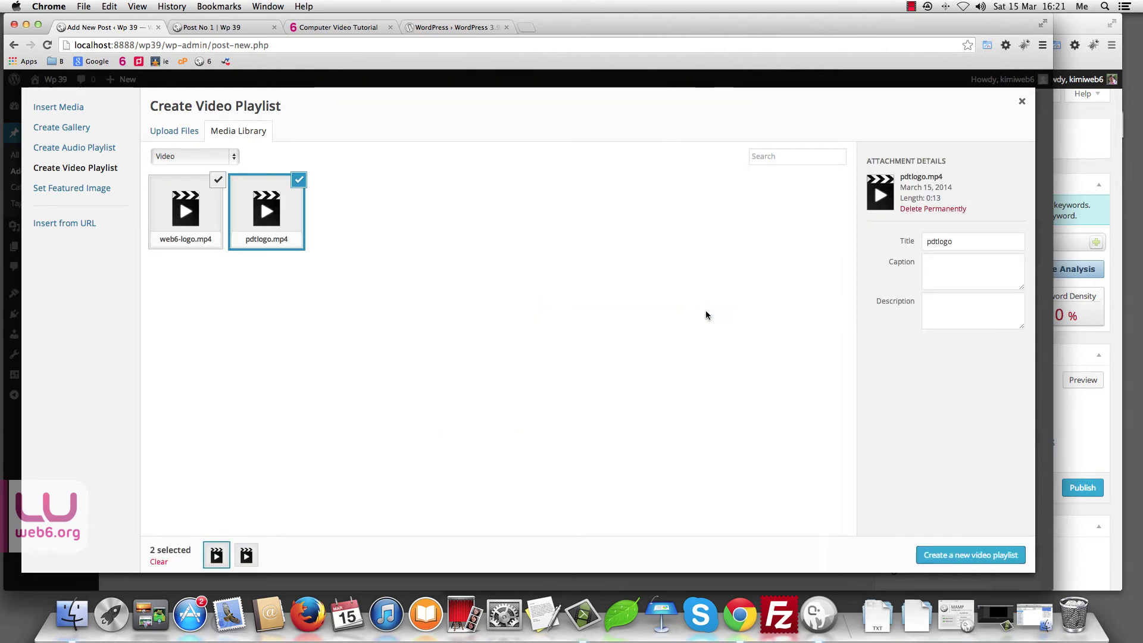
Step: Set pdtlogo's caption and description to its title, pdtlogo
{"action": "double_click", "coordinate": [969, 241]}
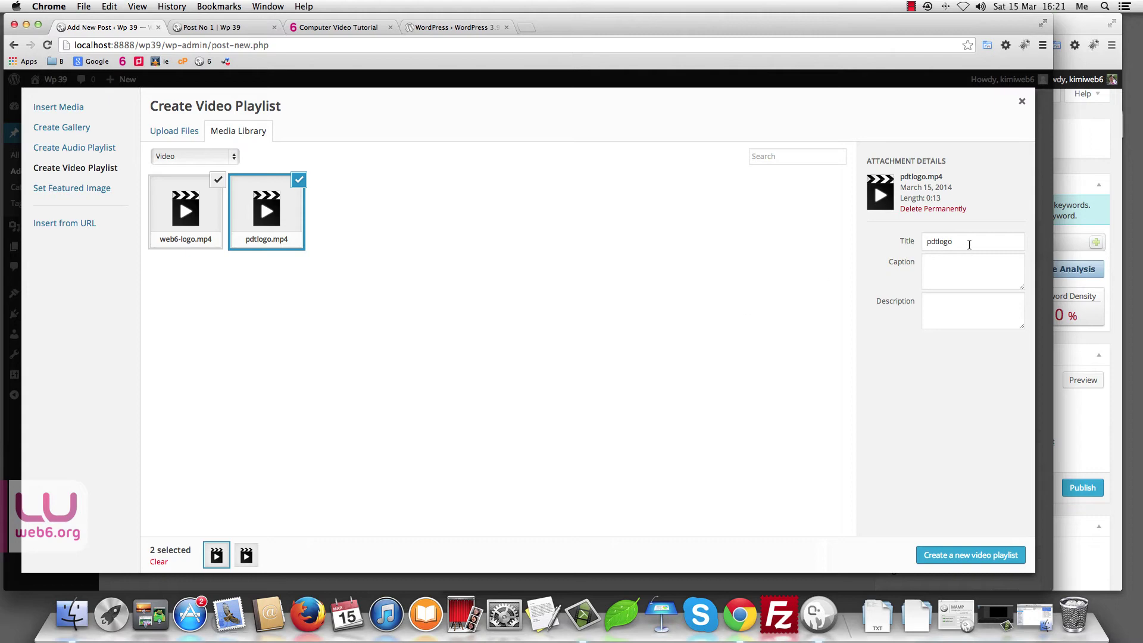
{"action": "key", "text": "super+c"}
{"action": "left_click", "coordinate": [949, 266]}
{"action": "key", "text": "super+v"}
{"action": "key", "text": "Tab"}
{"action": "key", "text": "super+v"}
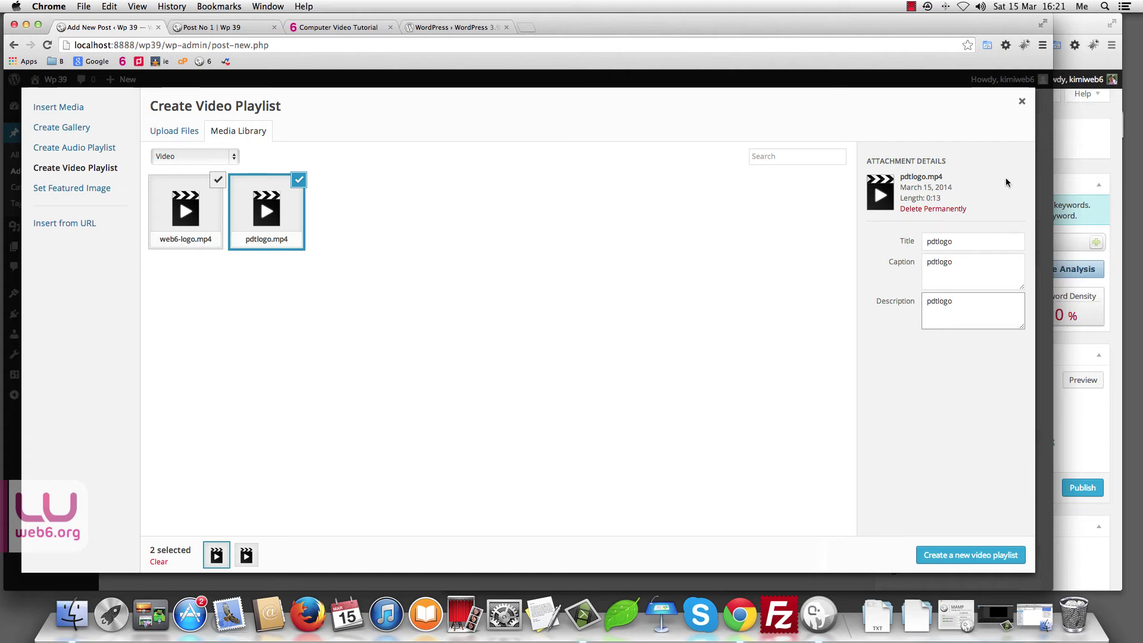
Step: Insert the pdtlogo/web6-logo video playlist in Dark style with a numbered tracklist
{"action": "left_click", "coordinate": [979, 559]}
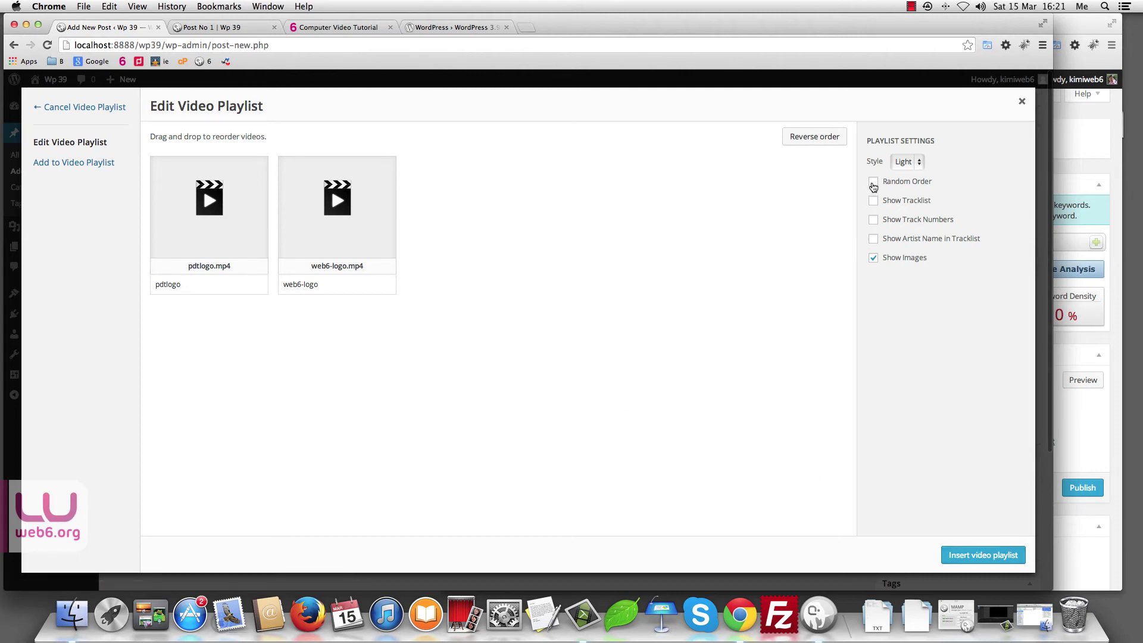
{"action": "left_click", "coordinate": [915, 161]}
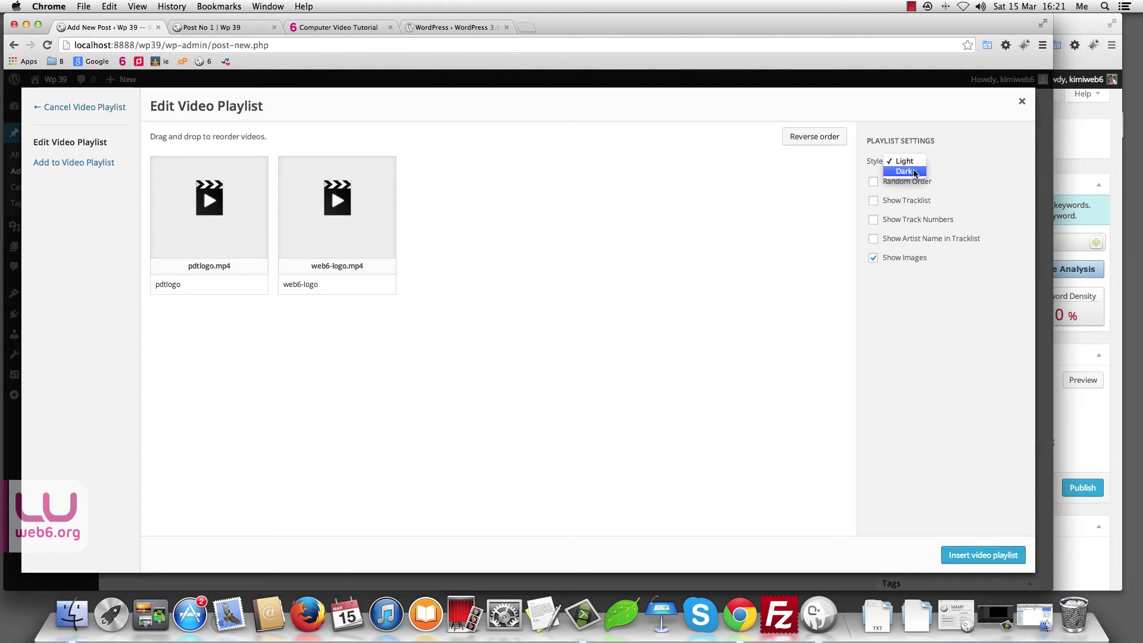
{"action": "left_click", "coordinate": [904, 171]}
{"action": "left_click", "coordinate": [873, 200]}
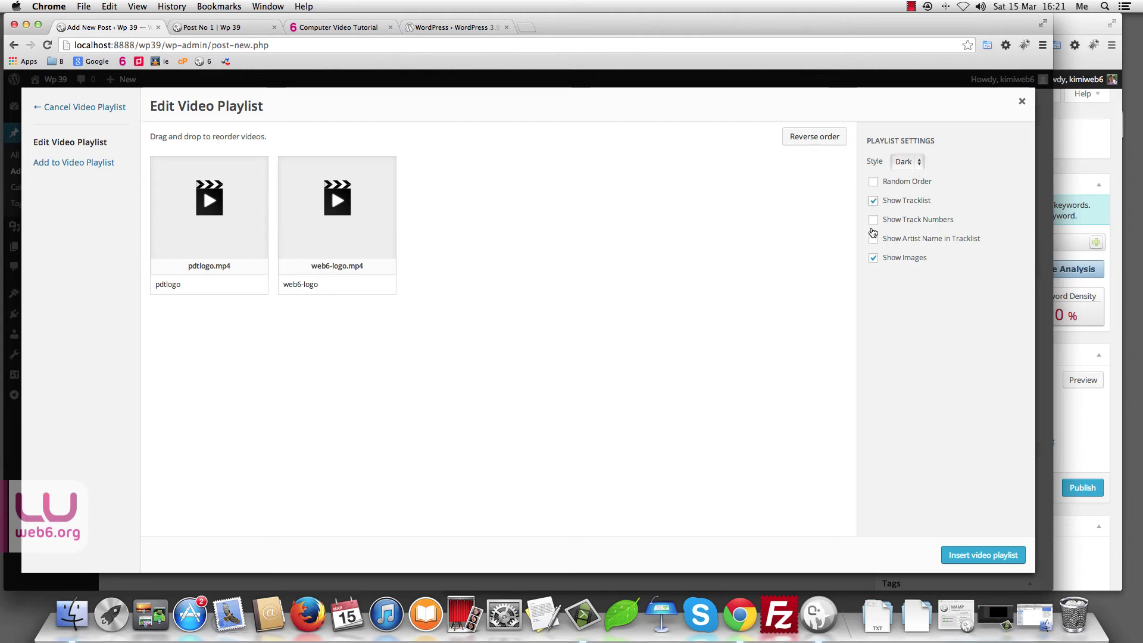
{"action": "left_click", "coordinate": [873, 221]}
{"action": "left_click", "coordinate": [1002, 556]}
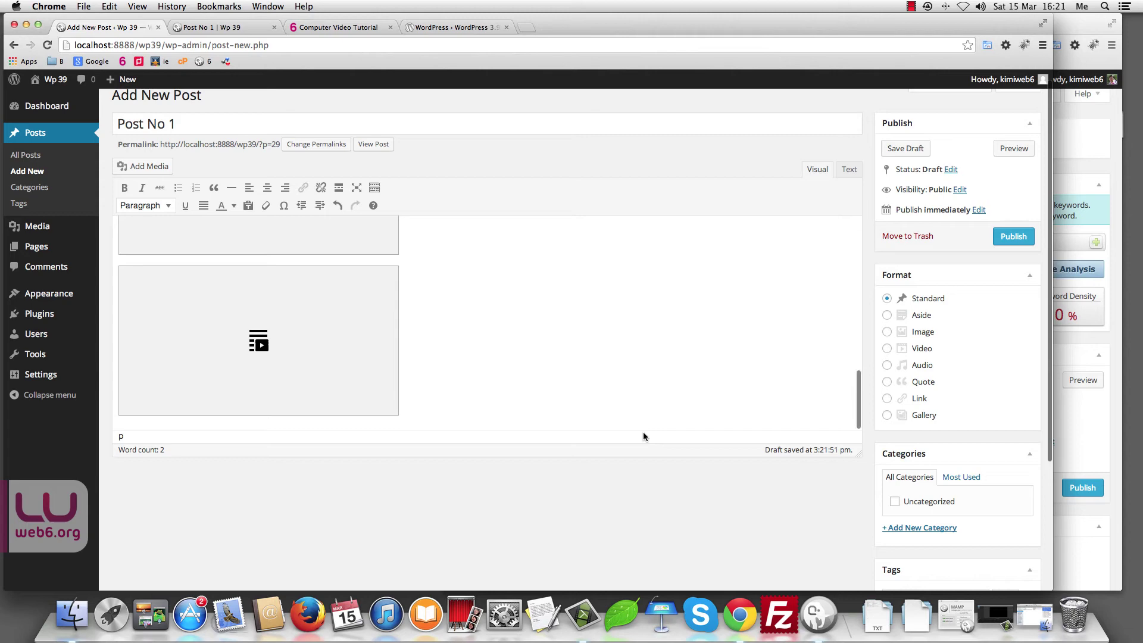
{"action": "left_click", "coordinate": [1014, 148]}
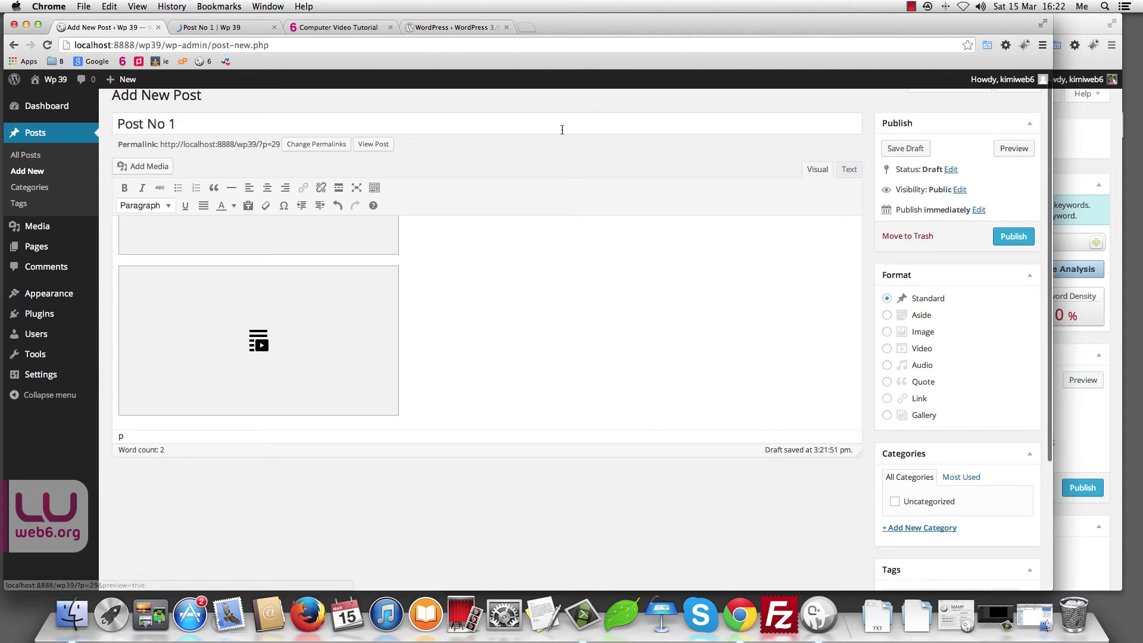
{"action": "scroll", "coordinate": [705, 363], "scroll_direction": "down", "scroll_amount": 5}
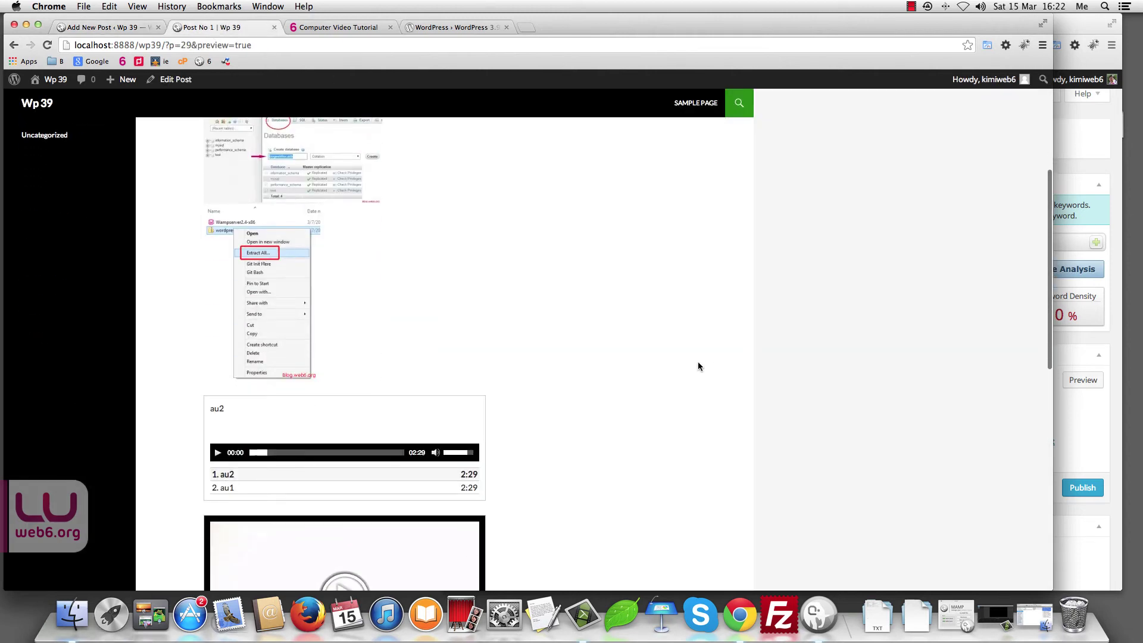
{"action": "scroll", "coordinate": [697, 364], "scroll_direction": "down", "scroll_amount": 4}
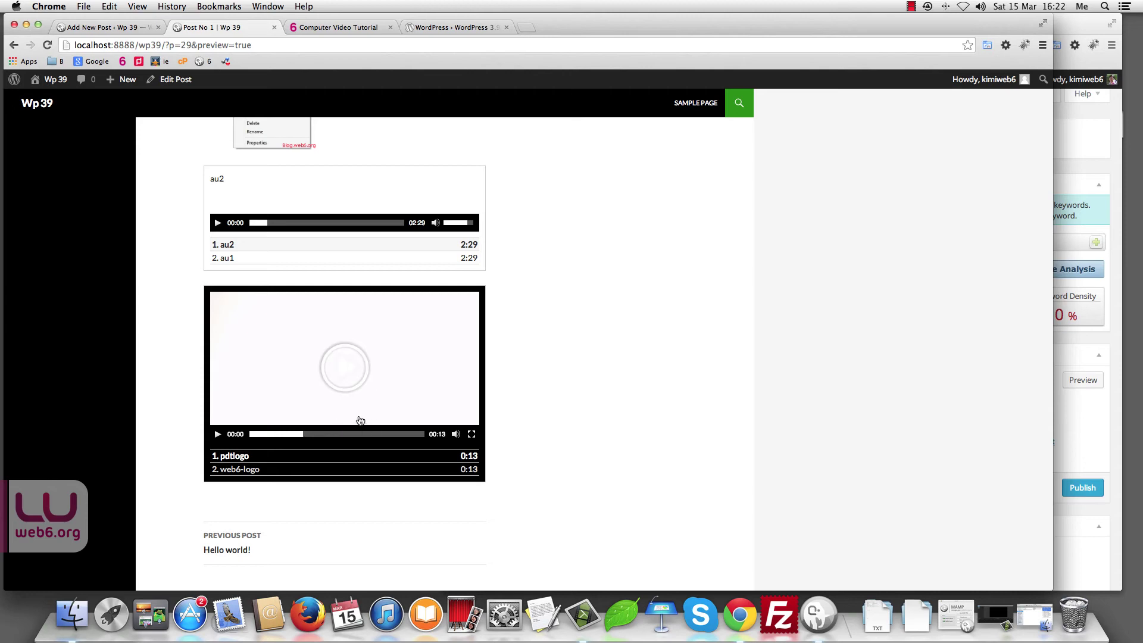
{"action": "left_click", "coordinate": [218, 434]}
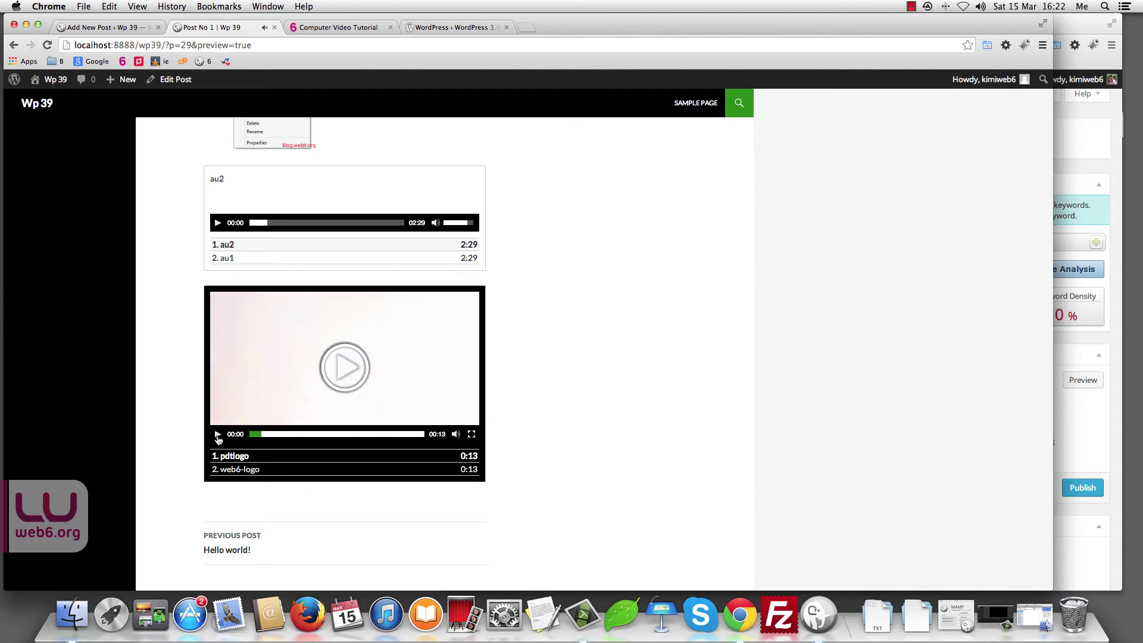
{"action": "left_click", "coordinate": [241, 470]}
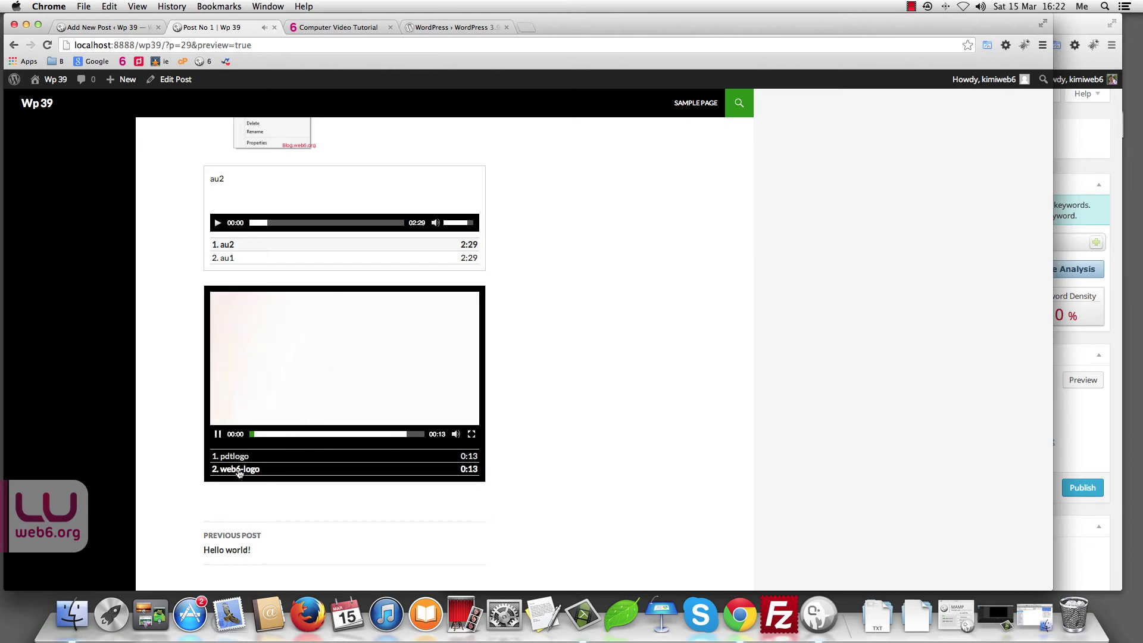
{"action": "left_click", "coordinate": [217, 434]}
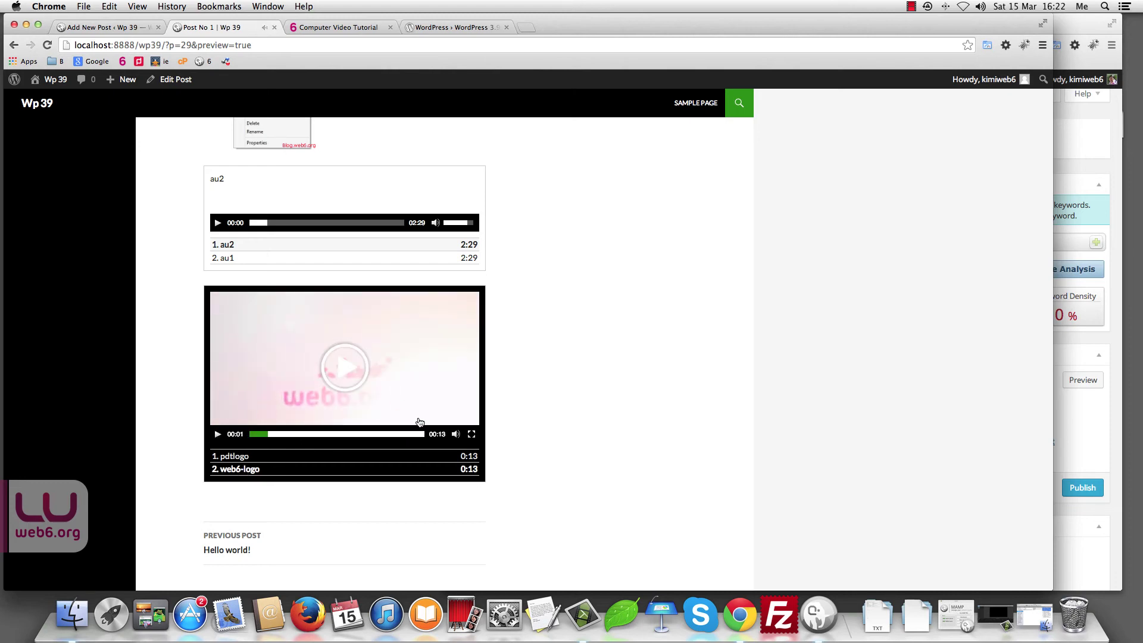
{"action": "left_click", "coordinate": [111, 29]}
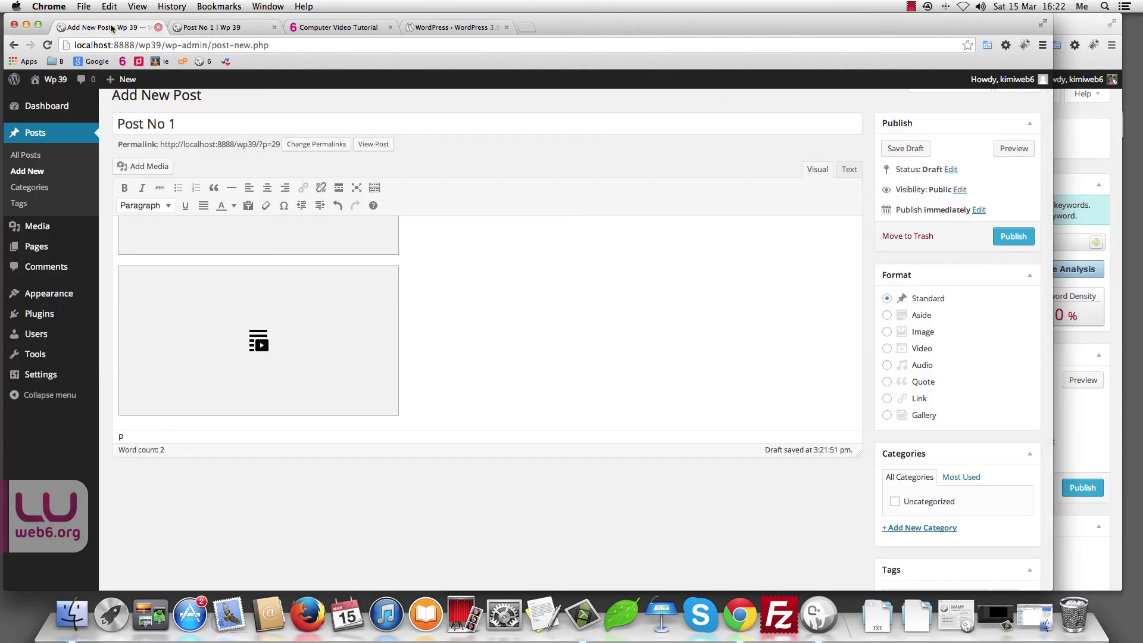
{"action": "left_click", "coordinate": [218, 29]}
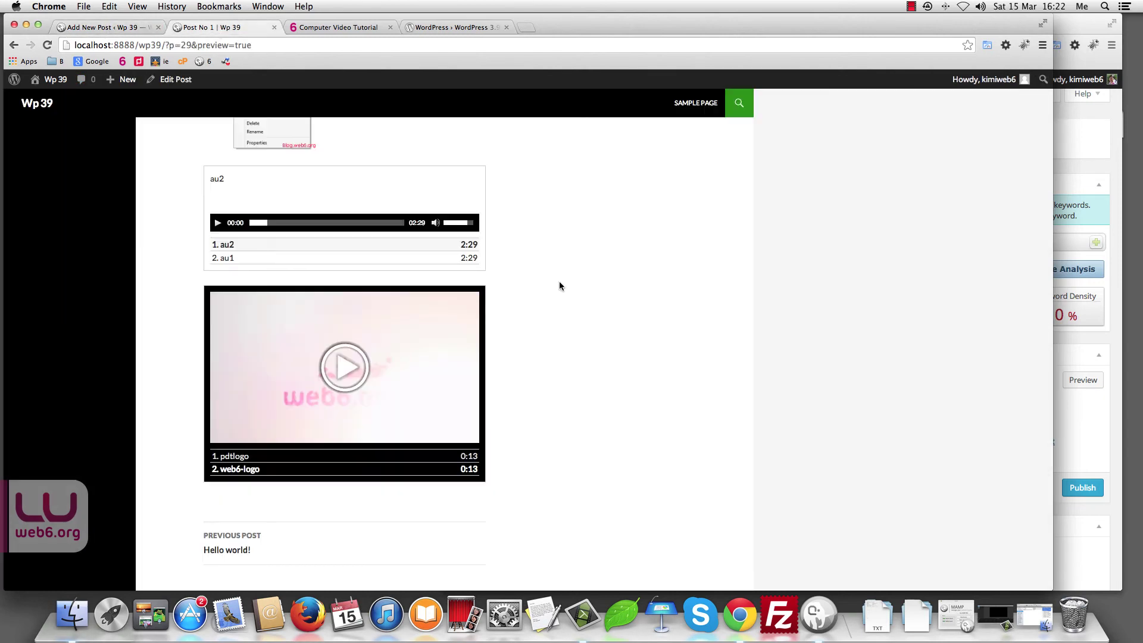
{"action": "left_click", "coordinate": [102, 28]}
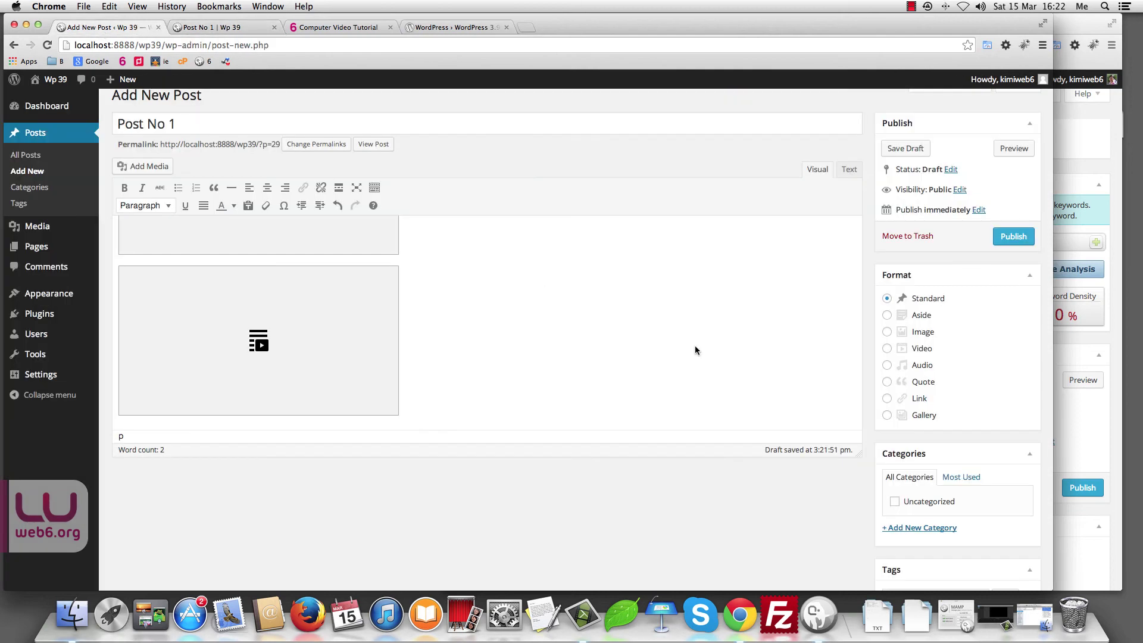